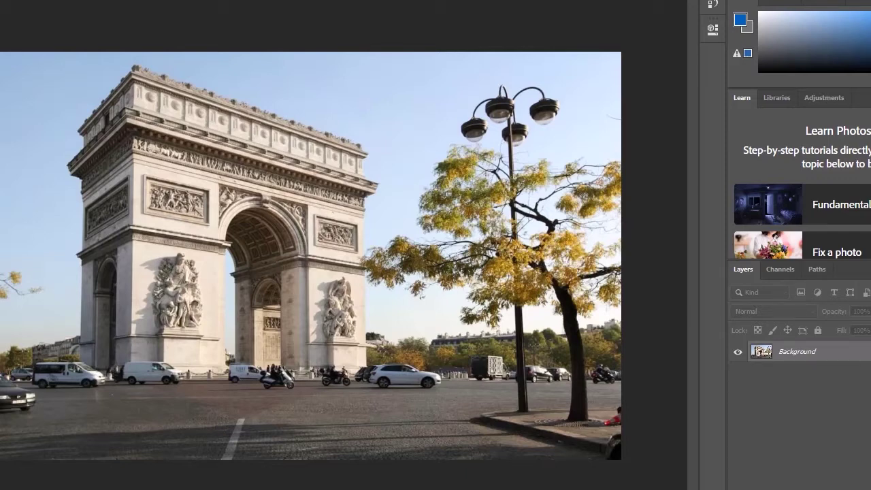
Step: Commit the crop on the Arc de Triomphe photo after browsing the Filter and Adjustments menus unchanged
left_click(91, 0)
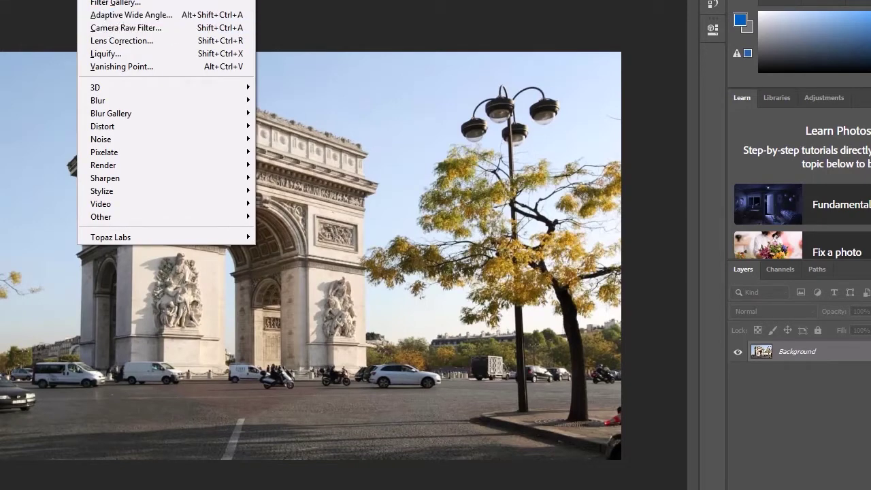
left_click(41, 0)
mouse_move(68, 0)
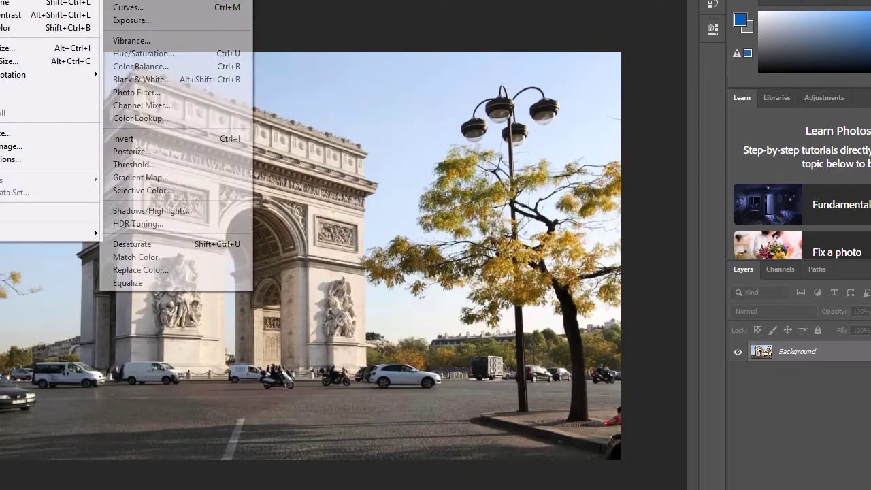
left_click(427, 55)
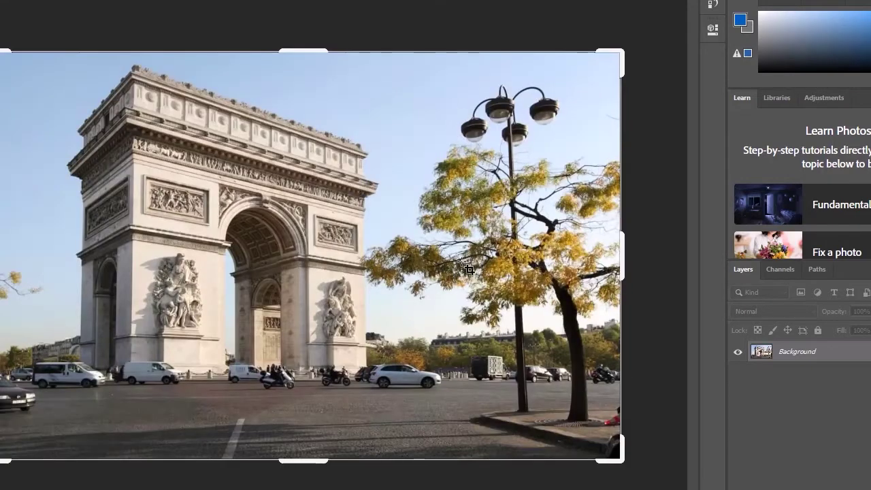
double_click(469, 270)
key("alt+i")
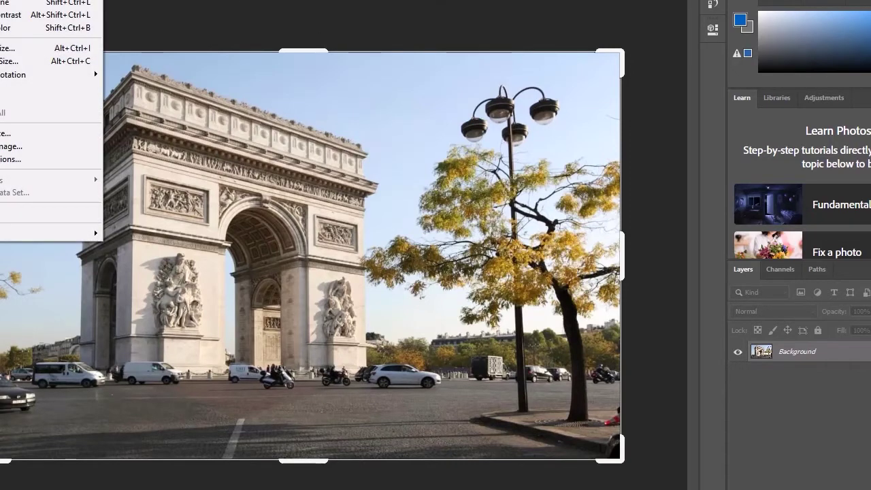
Step: Open Match Color with original_shutterstock_214344625.jpg as the source image
mouse_move(41, 0)
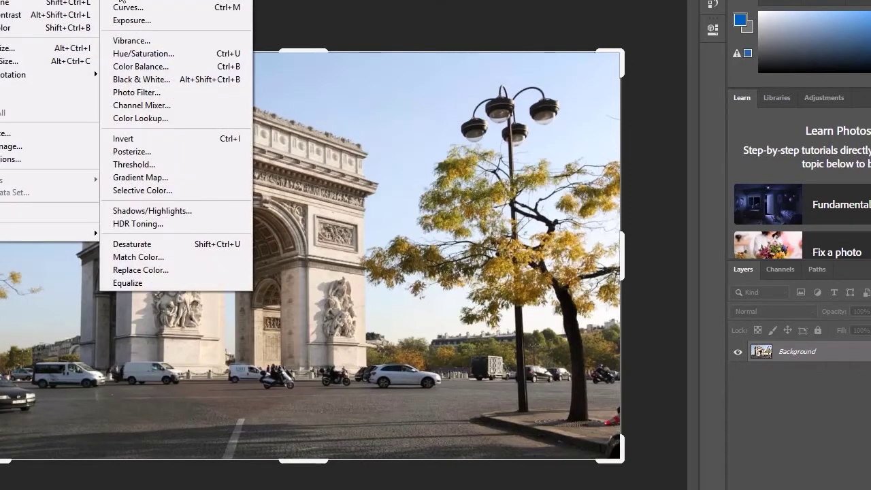
left_click(156, 256)
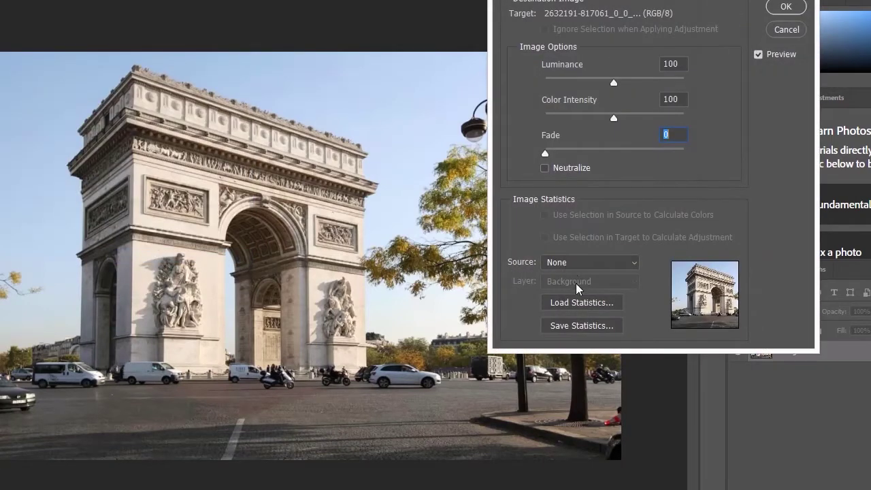
left_click(572, 269)
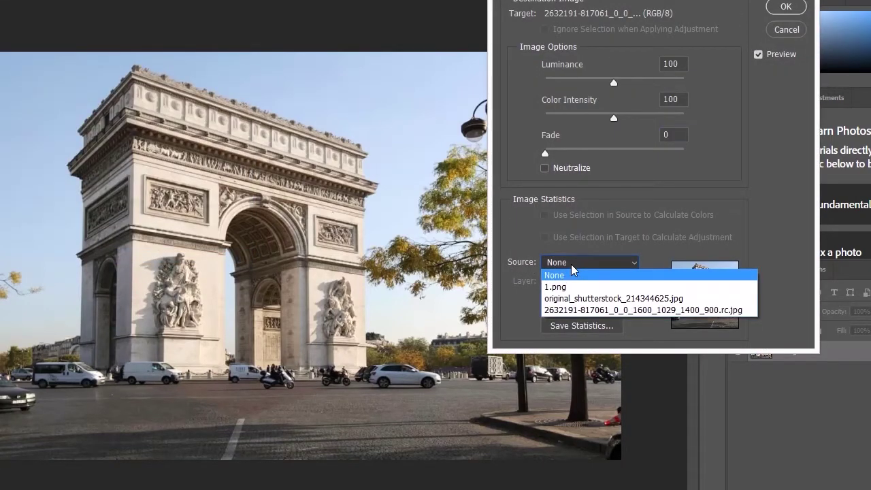
left_click(582, 299)
left_click_drag(613, 2, 747, 2)
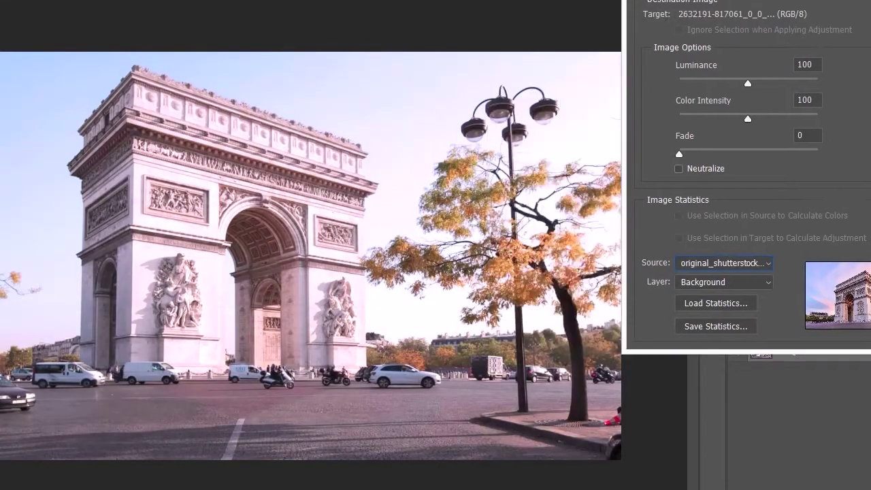
Step: Trial different Luminance, Color Intensity and Fade values with Neutralize turned on
left_click_drag(747, 84, 730, 84)
mouse_move(749, 120)
left_mouse_down()
mouse_move(706, 122)
mouse_move(778, 124)
mouse_move(734, 127)
left_mouse_up()
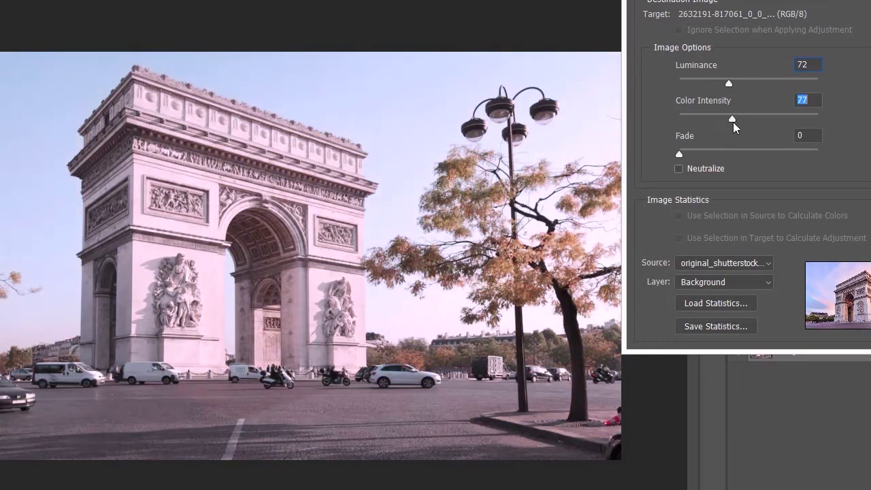
left_click_drag(680, 154, 721, 155)
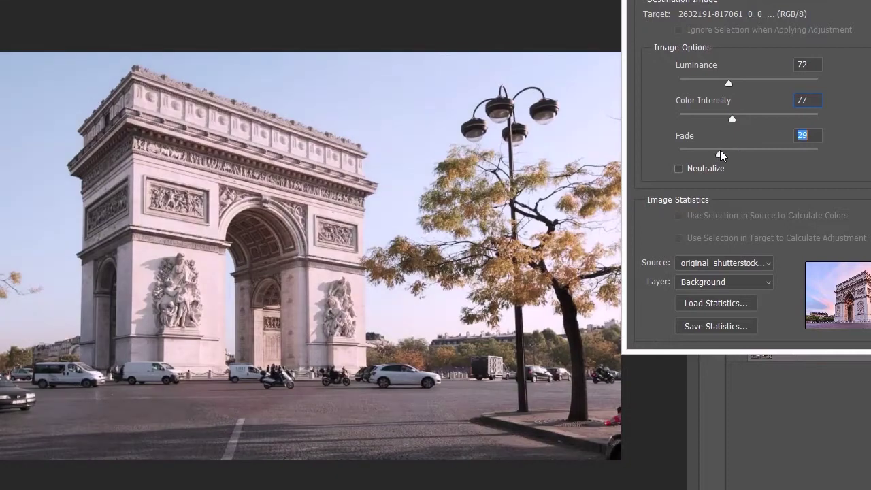
left_click_drag(733, 117, 757, 126)
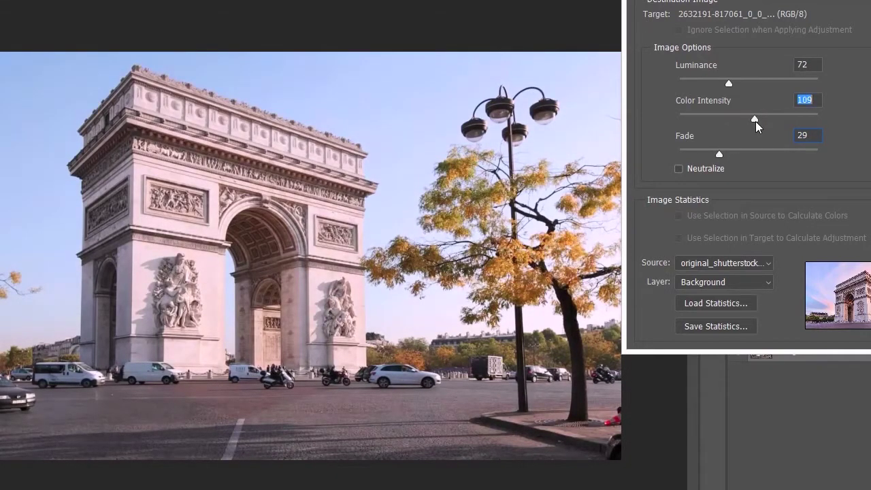
mouse_move(725, 82)
left_mouse_down()
mouse_move(700, 85)
mouse_move(711, 85)
left_mouse_up()
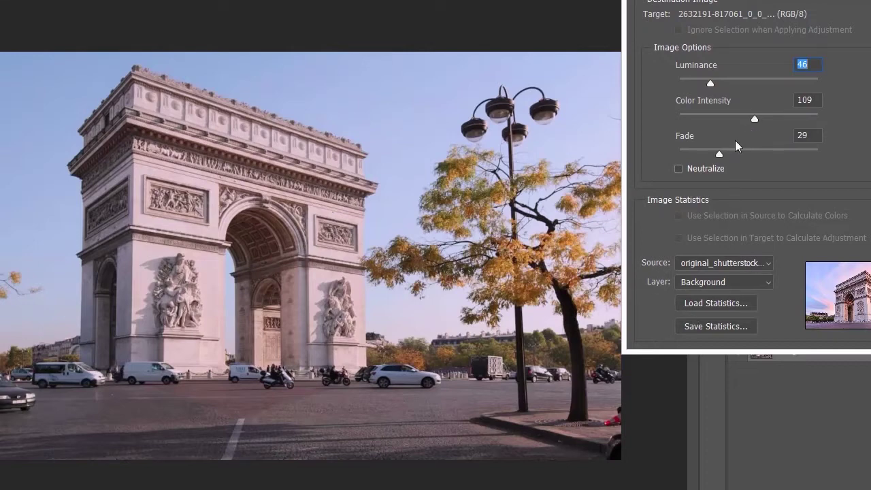
left_click(678, 170)
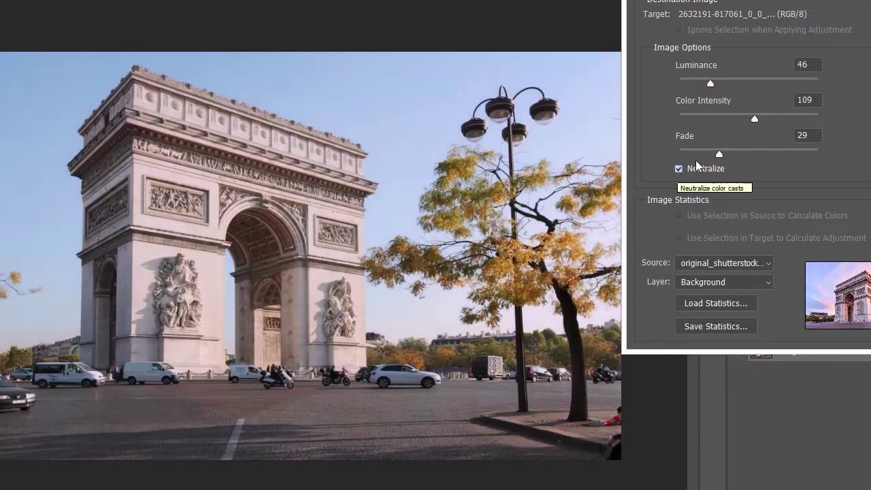
mouse_move(720, 154)
left_mouse_down()
mouse_move(757, 155)
mouse_move(680, 155)
mouse_move(715, 155)
left_mouse_up()
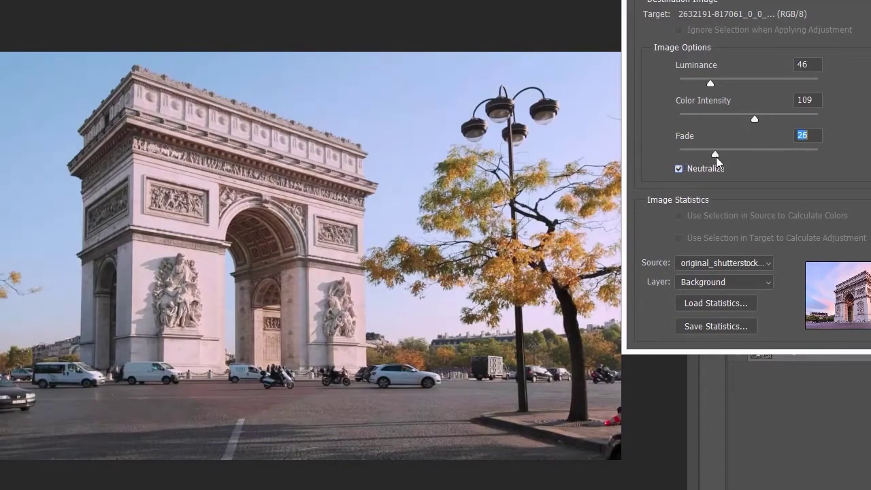
Step: Settle on Luminance 63, Color Intensity 161 and Fade 10 with Neutralize off, and apply
mouse_move(754, 120)
left_mouse_down()
mouse_move(691, 120)
mouse_move(806, 122)
mouse_move(749, 126)
left_mouse_up()
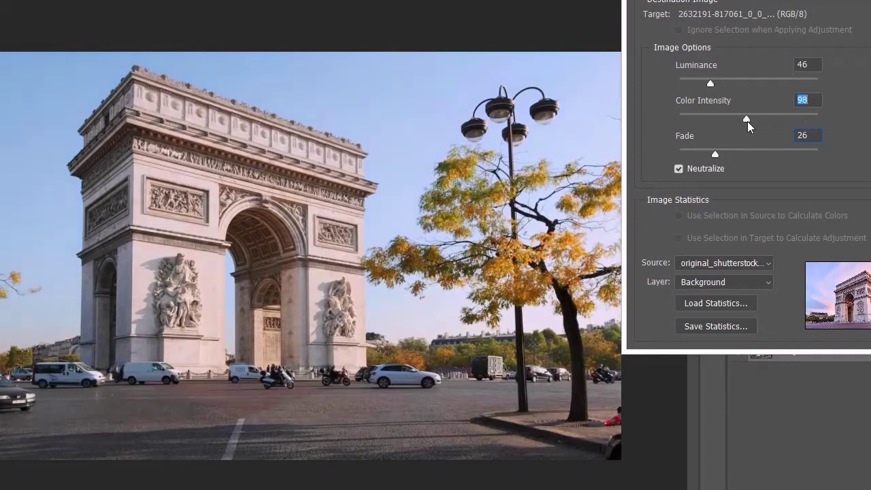
mouse_move(710, 84)
left_mouse_down()
mouse_move(778, 86)
mouse_move(723, 88)
left_mouse_up()
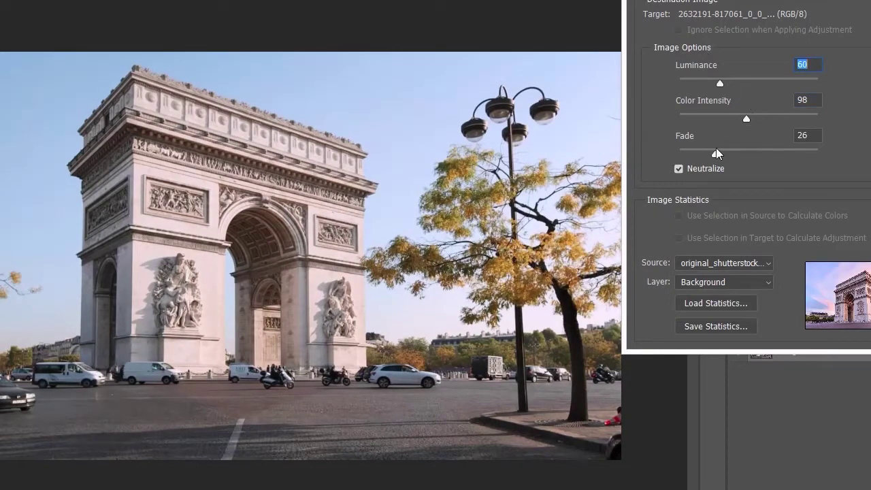
left_click(684, 170)
left_click_drag(746, 120, 792, 120)
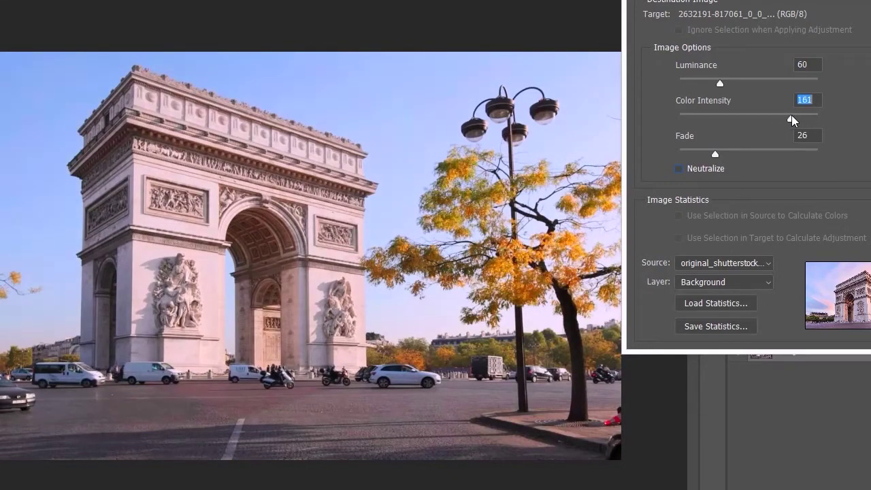
mouse_move(720, 84)
left_mouse_down()
mouse_move(704, 85)
mouse_move(724, 87)
left_mouse_up()
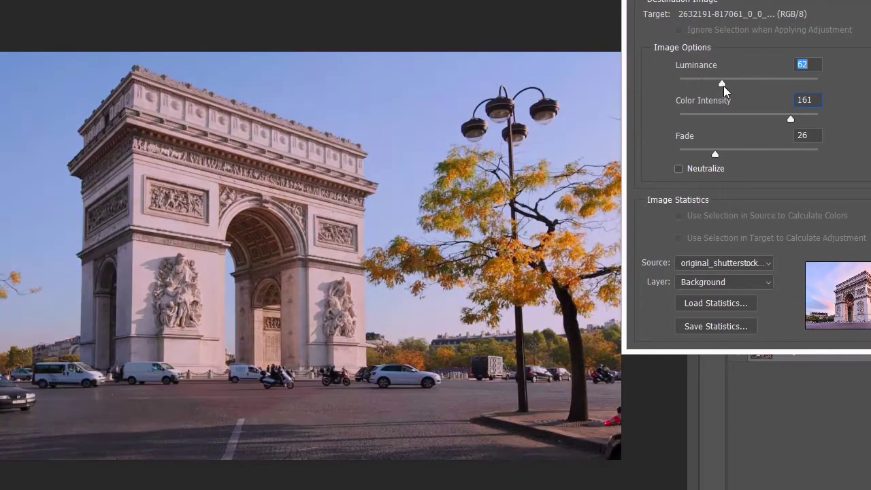
left_click_drag(715, 153, 694, 155)
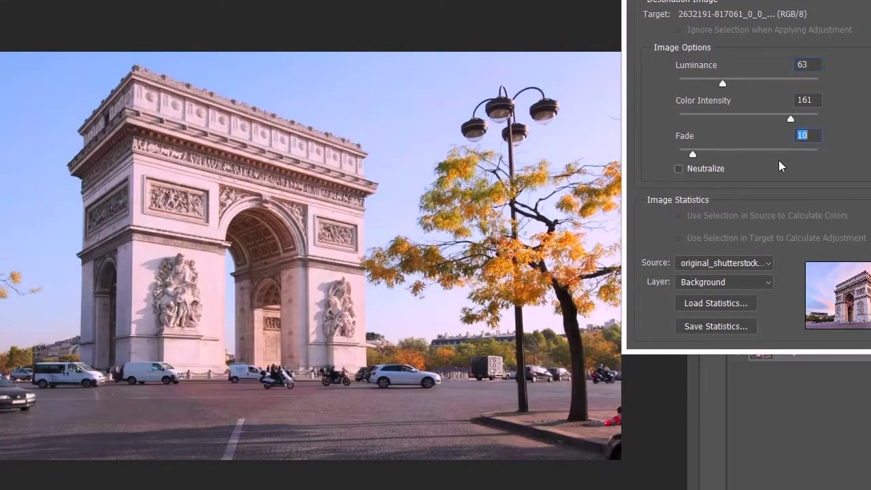
left_click(867, 64)
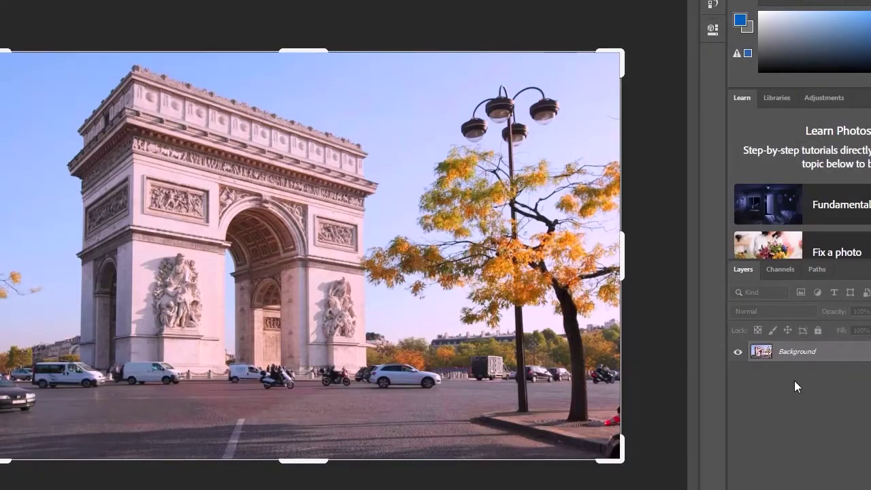
Step: Compare the photo before and after Match Color in History, ending on the matched state
left_click(711, 10)
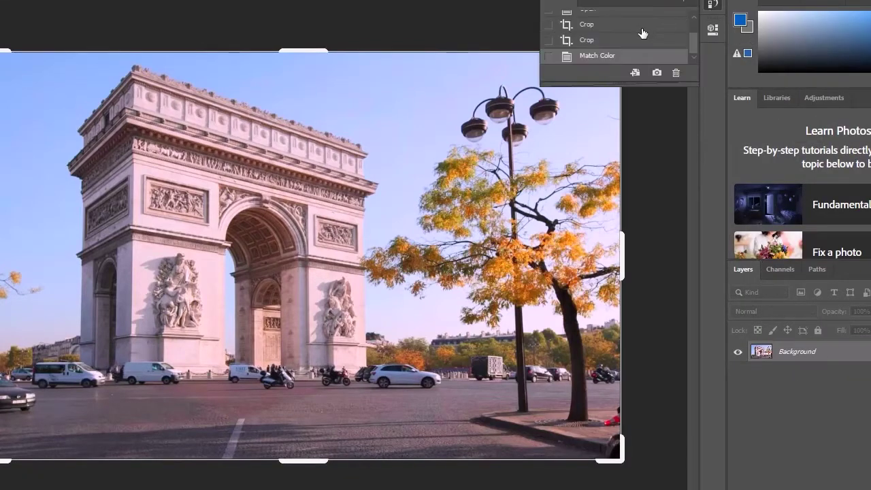
left_click(631, 41)
left_click(616, 57)
left_click(616, 45)
left_click(616, 57)
Step: Close the History panel and commit the pending crop on the photo
key("Return")
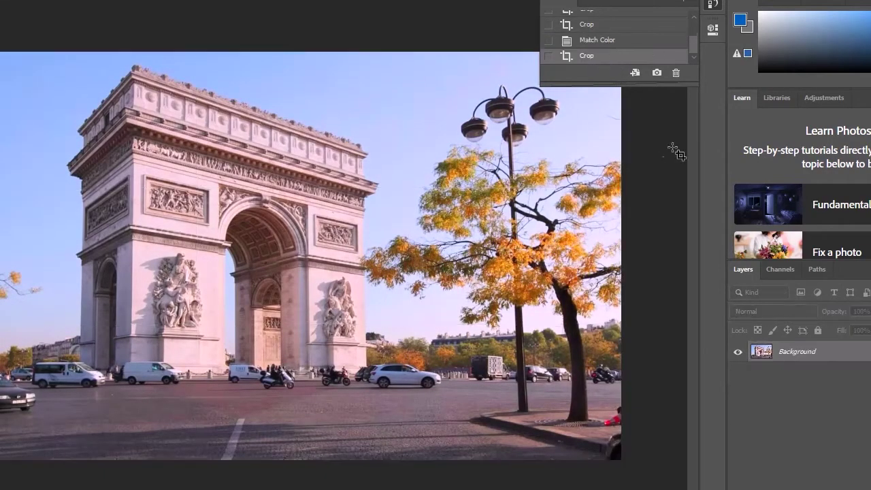
left_click(677, 2)
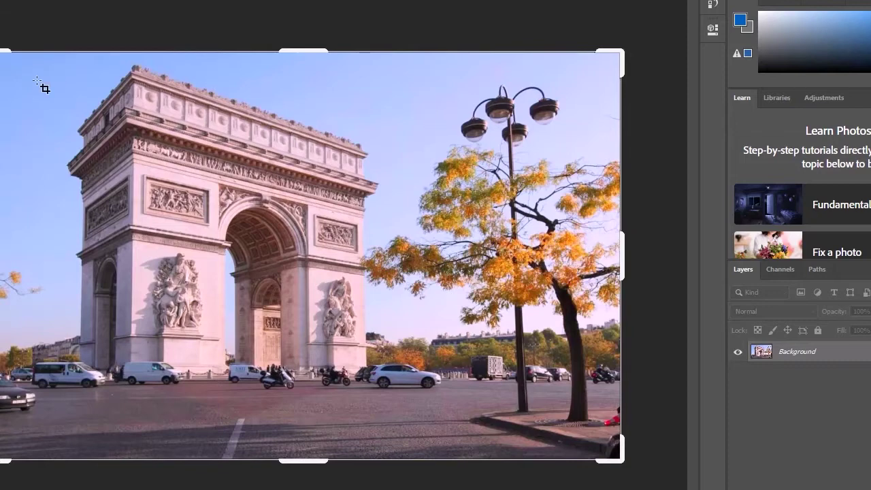
double_click(204, 389)
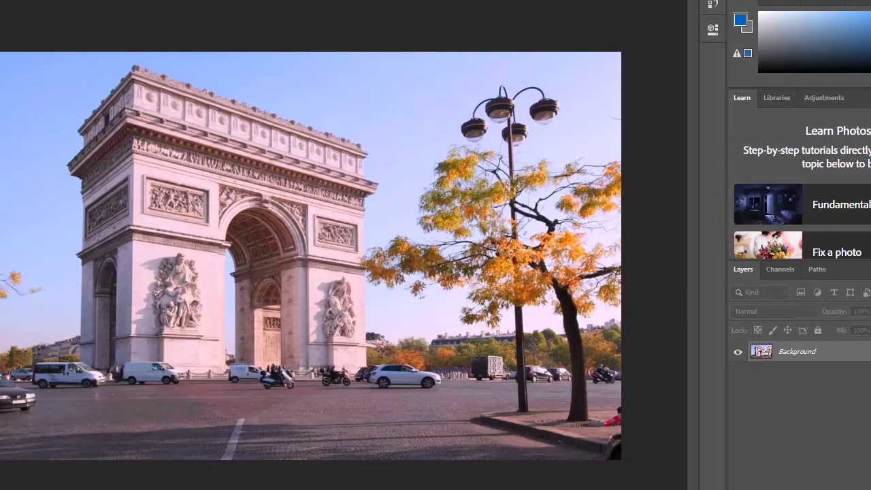
Step: Open the Camera Raw filter and preview black and white before returning to colour
key("alt+t")
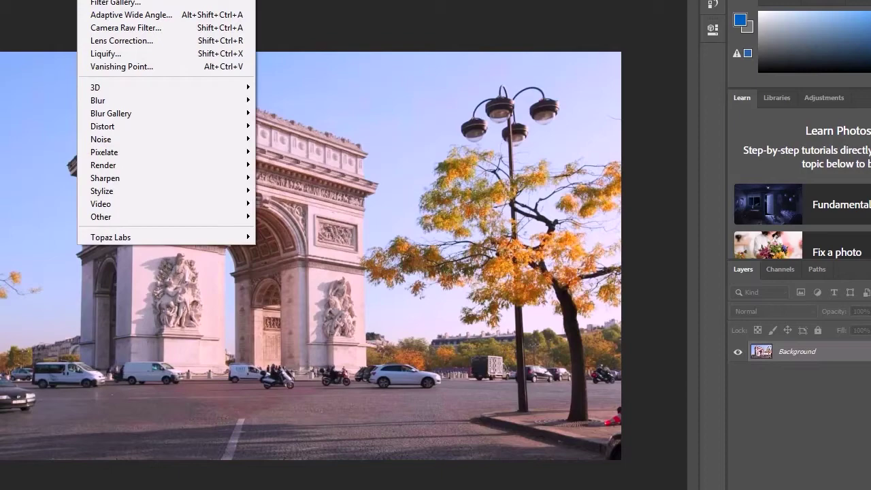
left_click(136, 28)
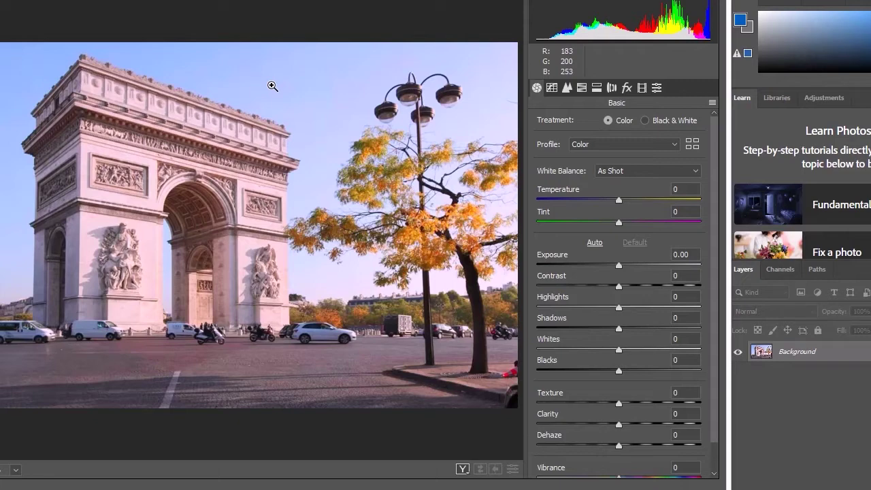
left_click(613, 145)
left_click(593, 145)
left_click(652, 119)
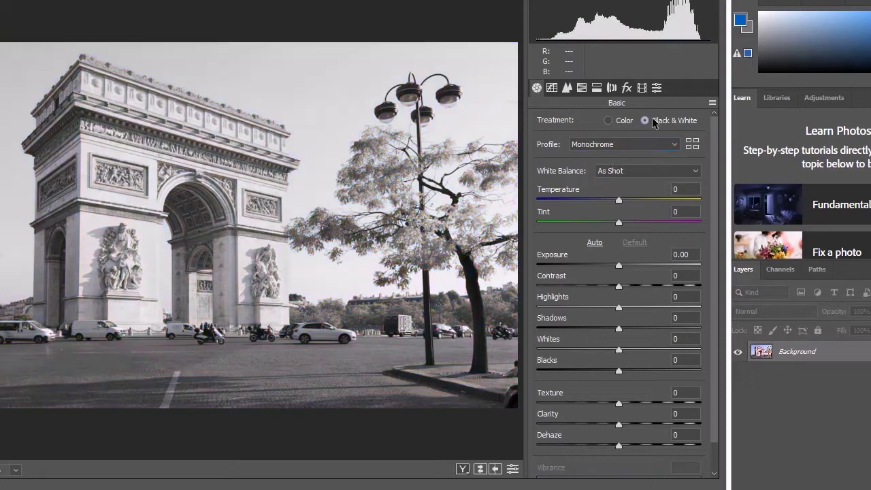
left_click(620, 121)
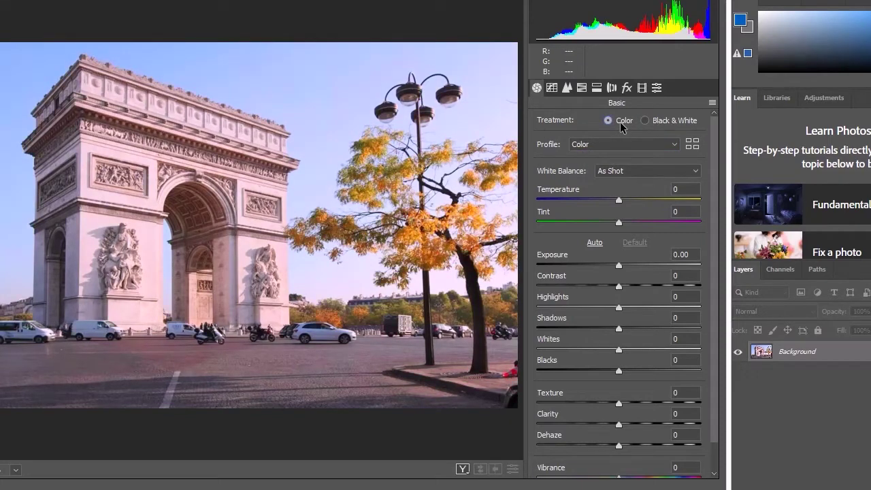
Step: Try Auto white balance, revert to As Shot, then cool the temperature slightly
left_click(631, 173)
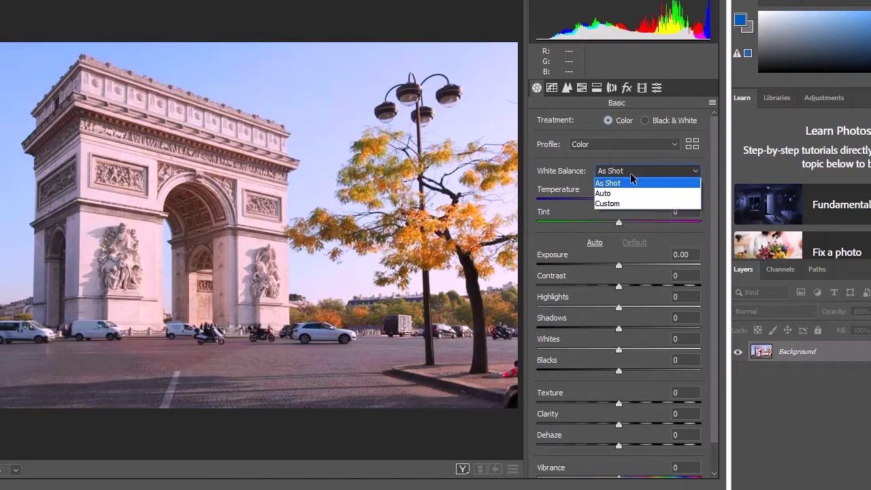
left_click(626, 196)
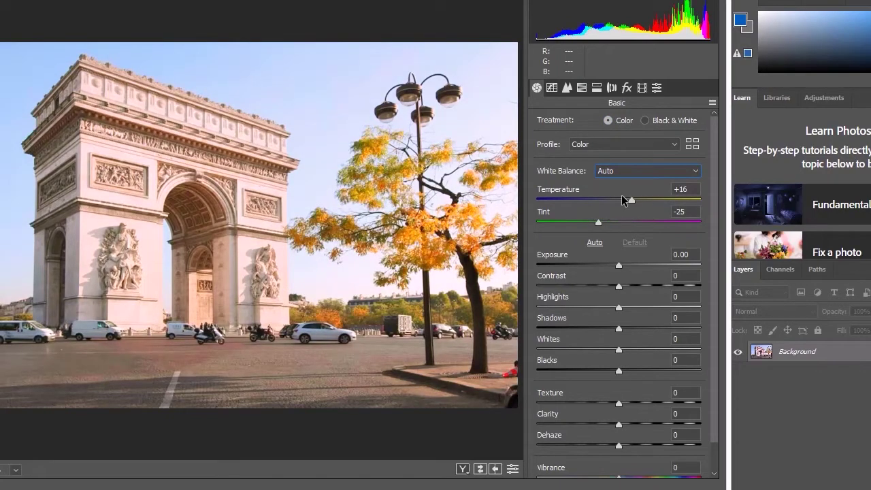
left_click(621, 172)
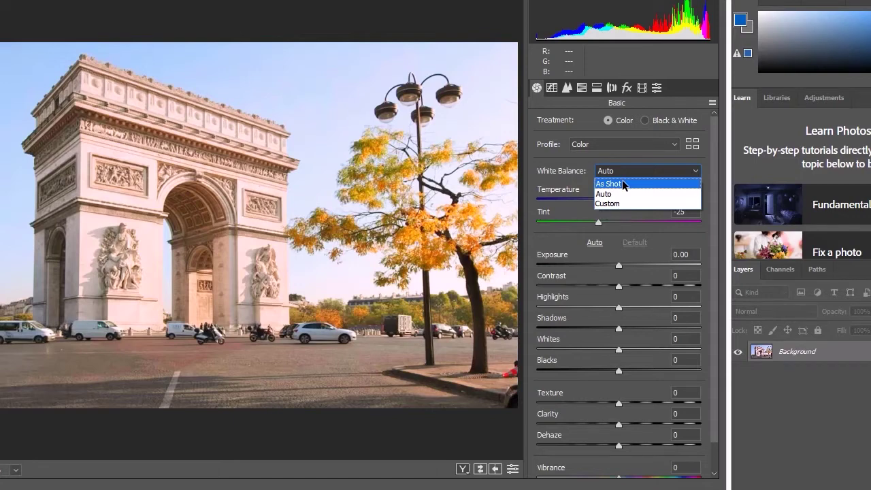
left_click(622, 182)
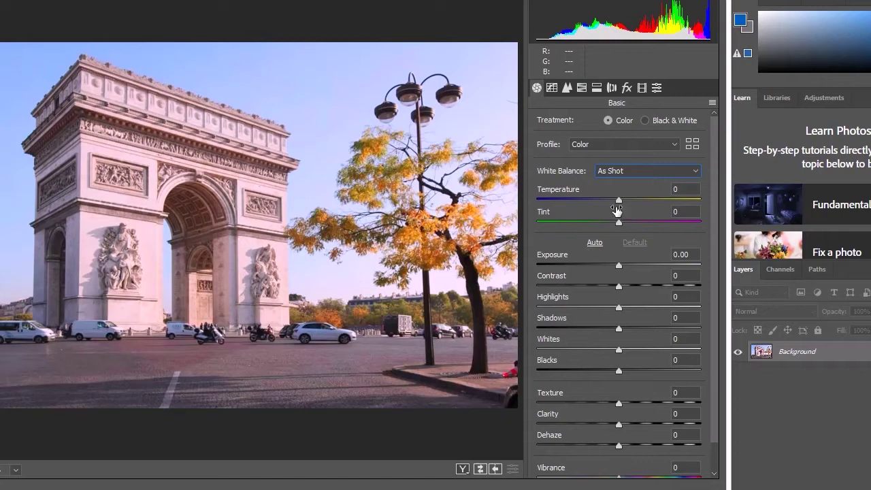
left_click_drag(618, 200, 611, 205)
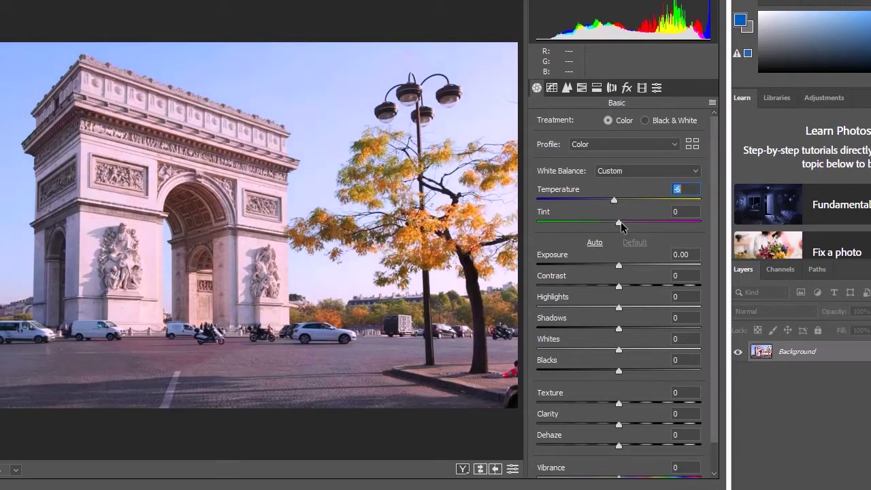
Step: In Camera Raw Basic, set Tint +23, Temperature +11, Exposure -0.75 and Highlights +48
left_click_drag(621, 222, 632, 225)
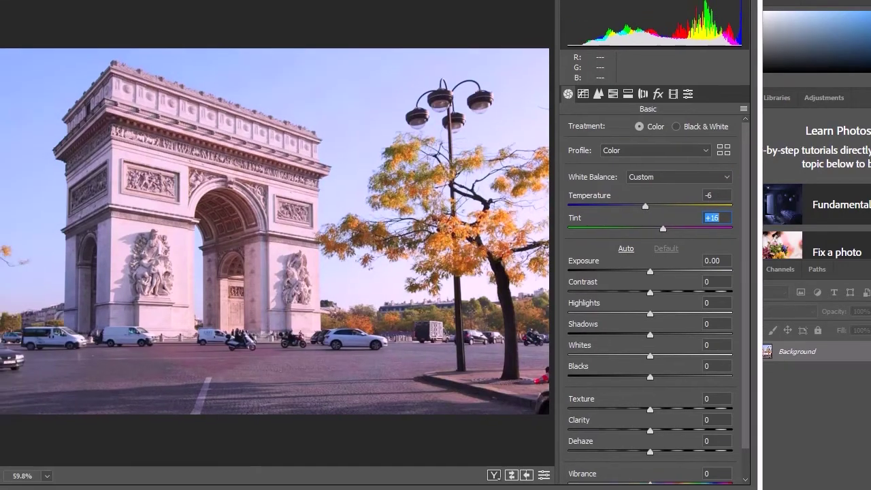
left_click_drag(645, 205, 669, 231)
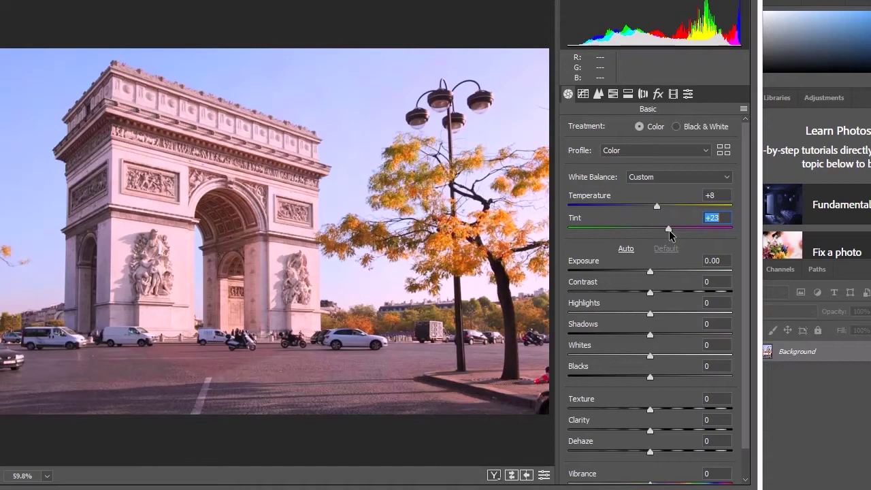
left_click_drag(669, 230, 658, 208)
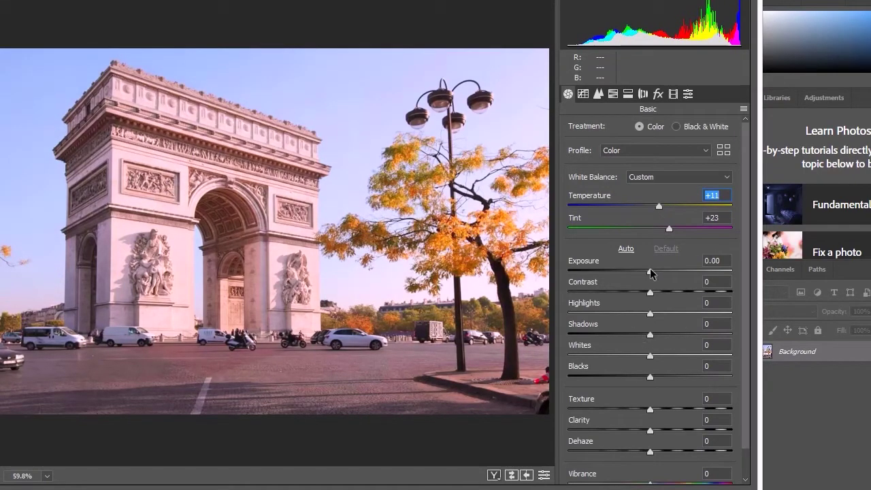
mouse_move(648, 271)
left_mouse_down()
mouse_move(630, 284)
mouse_move(657, 277)
mouse_move(629, 287)
mouse_move(639, 272)
left_mouse_up()
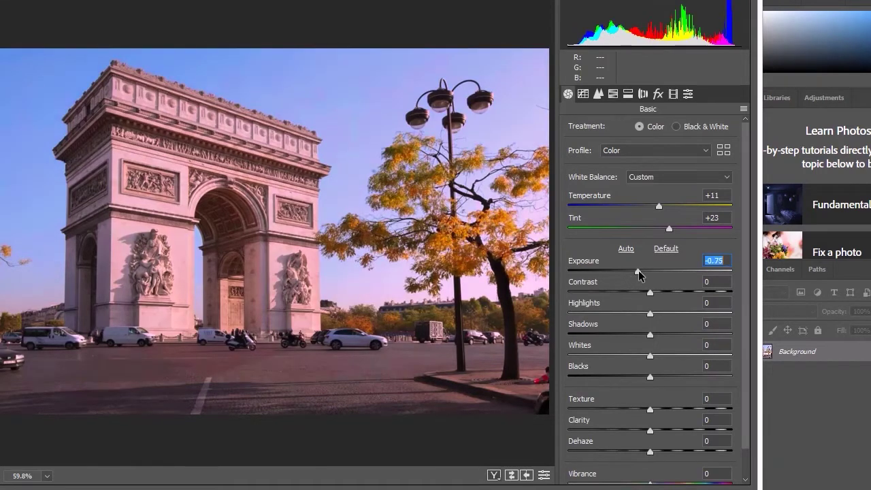
left_click_drag(651, 315, 689, 315)
Step: Set Shadows -48, Whites -23, Blacks -33, Texture +21 and a little Clarity (+5)
left_click_drag(650, 335, 609, 337)
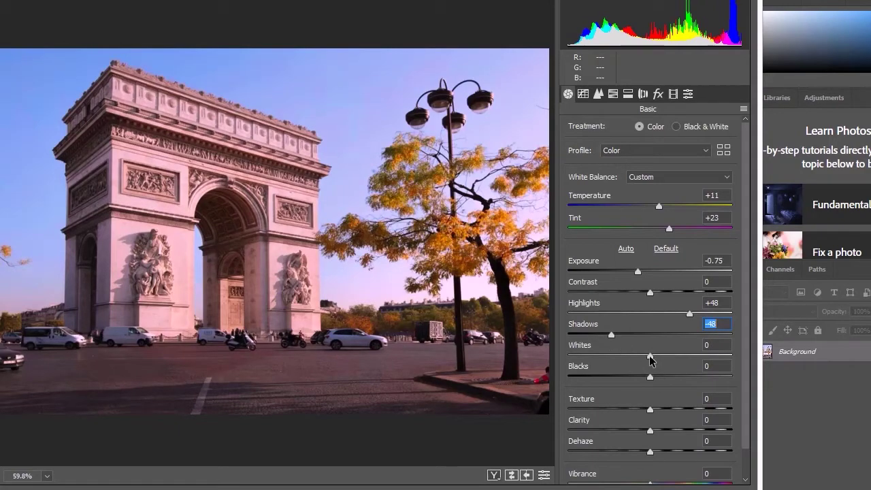
left_click_drag(650, 355, 631, 361)
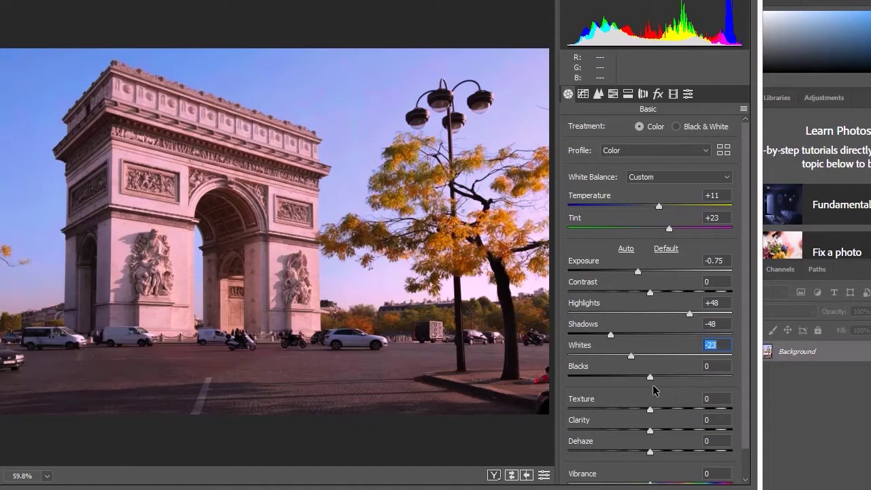
left_click_drag(650, 378, 621, 395)
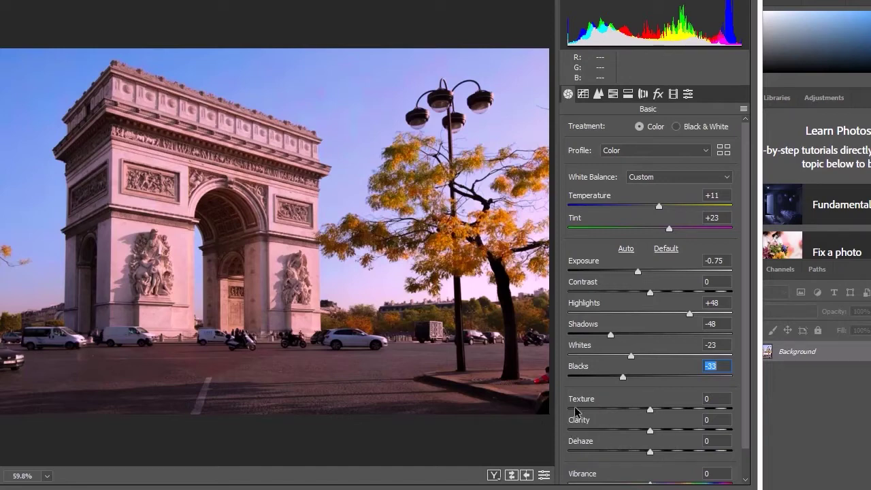
mouse_move(652, 411)
left_mouse_down()
mouse_move(701, 411)
mouse_move(644, 422)
mouse_move(715, 415)
mouse_move(628, 416)
mouse_move(689, 412)
mouse_move(669, 411)
left_mouse_up()
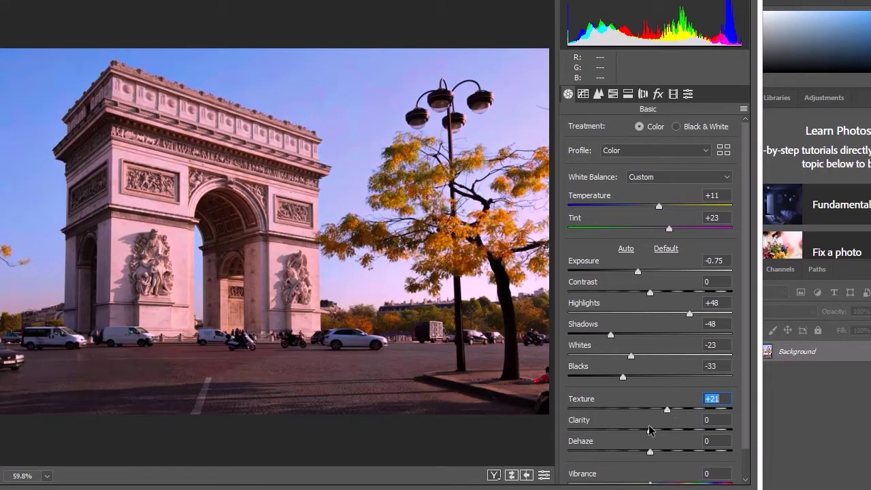
left_click_drag(650, 432, 654, 433)
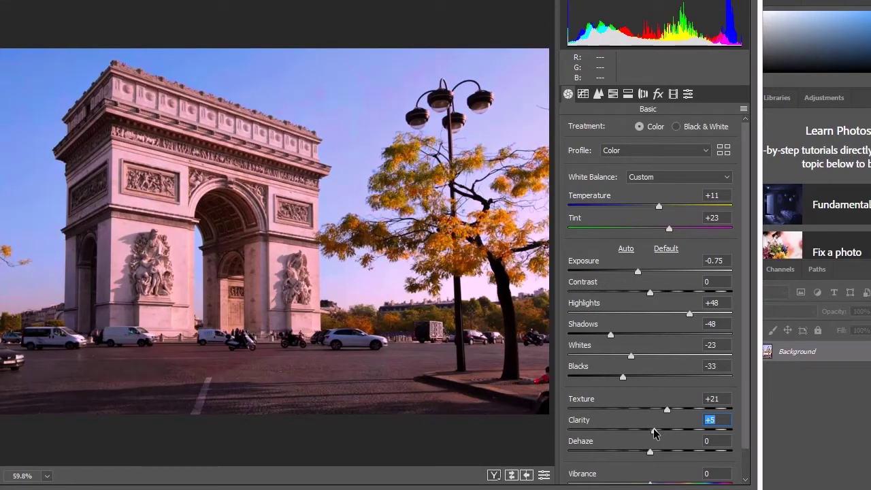
Step: Set Clarity +10, Dehaze +5, Vibrance -3 and Saturation +7, then show the Tone Curve panel
left_click_drag(654, 433, 661, 416)
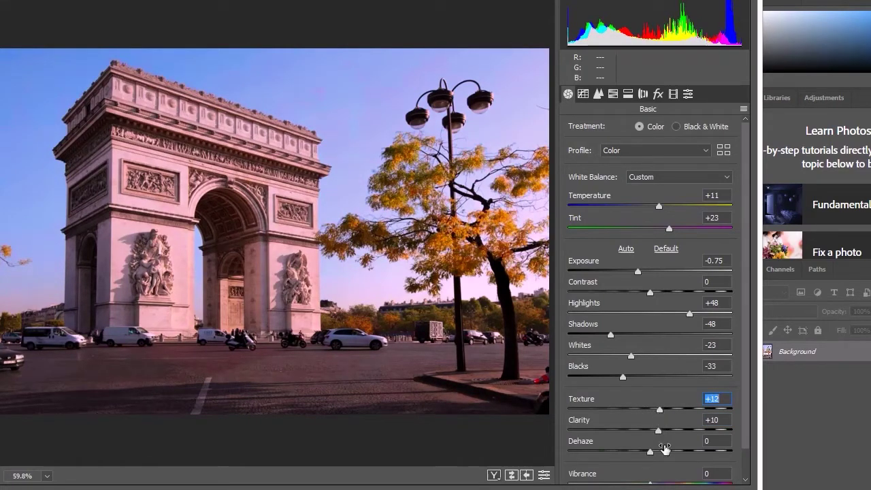
mouse_move(650, 455)
left_mouse_down()
mouse_move(573, 456)
mouse_move(664, 454)
mouse_move(645, 454)
mouse_move(653, 455)
left_mouse_up()
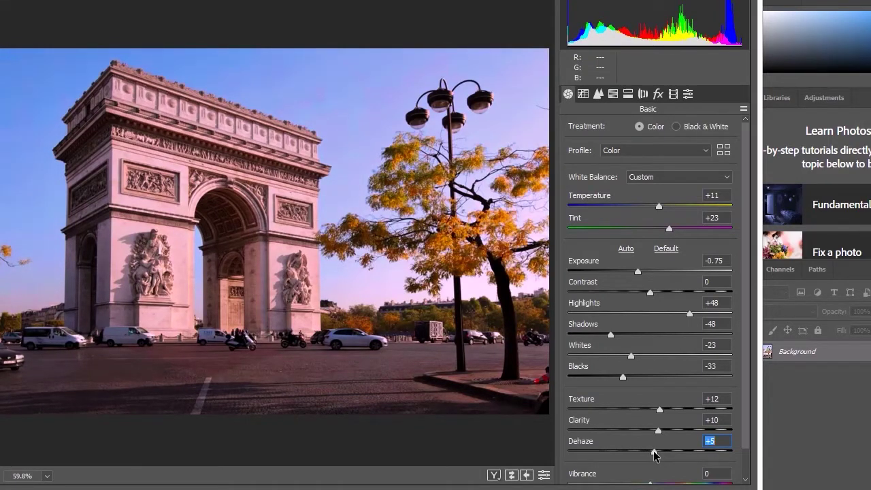
scroll(674, 360, "down", 1)
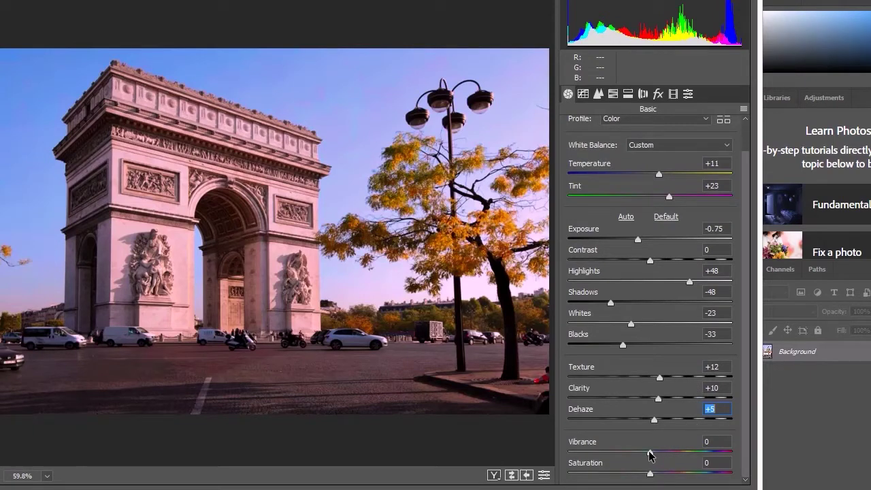
left_click_drag(650, 455, 632, 463)
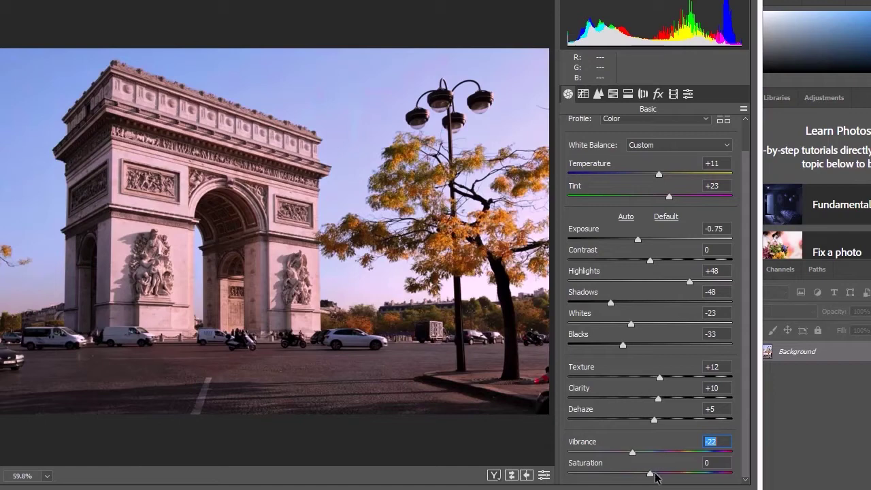
mouse_move(652, 474)
left_mouse_down()
mouse_move(608, 475)
mouse_move(657, 477)
left_mouse_up()
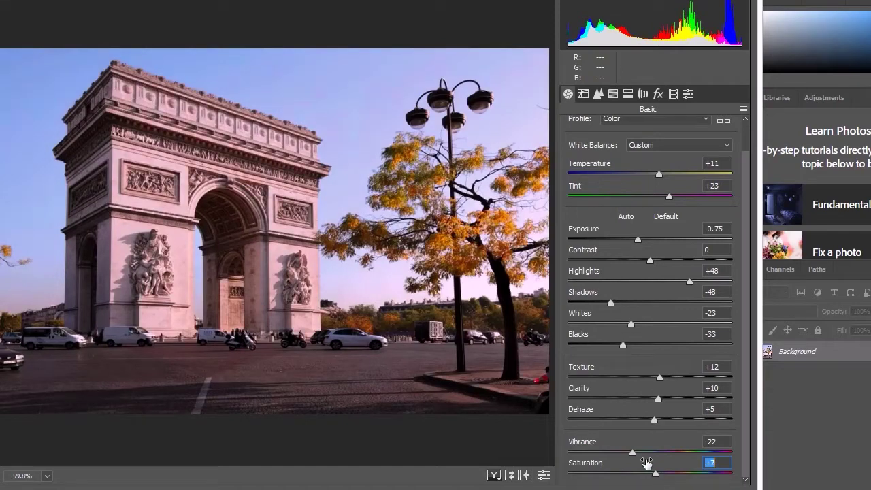
left_click_drag(632, 451, 647, 455)
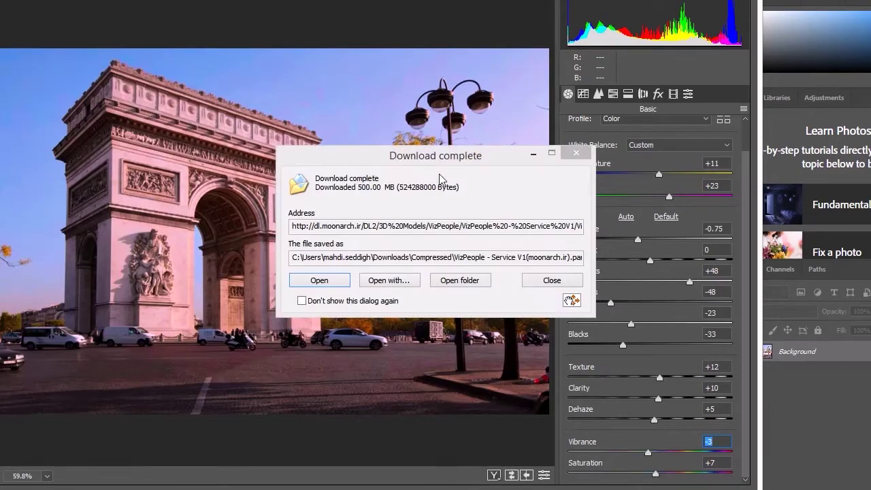
left_click(552, 279)
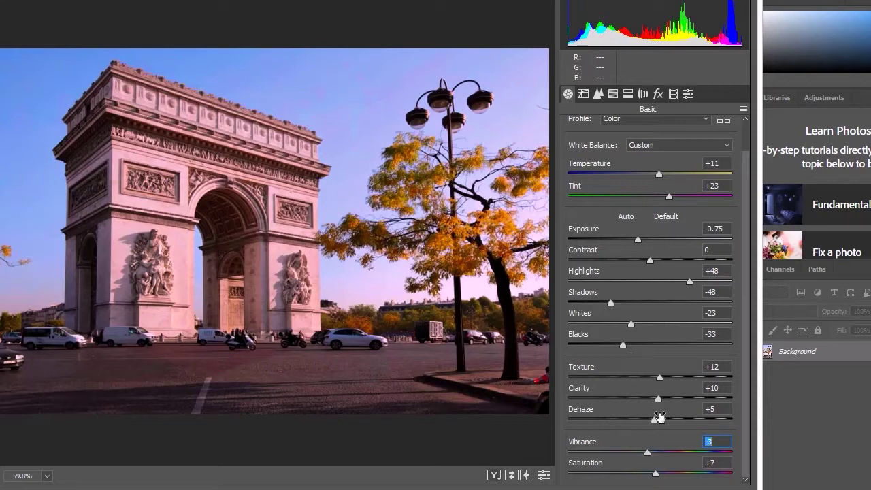
left_click(583, 95)
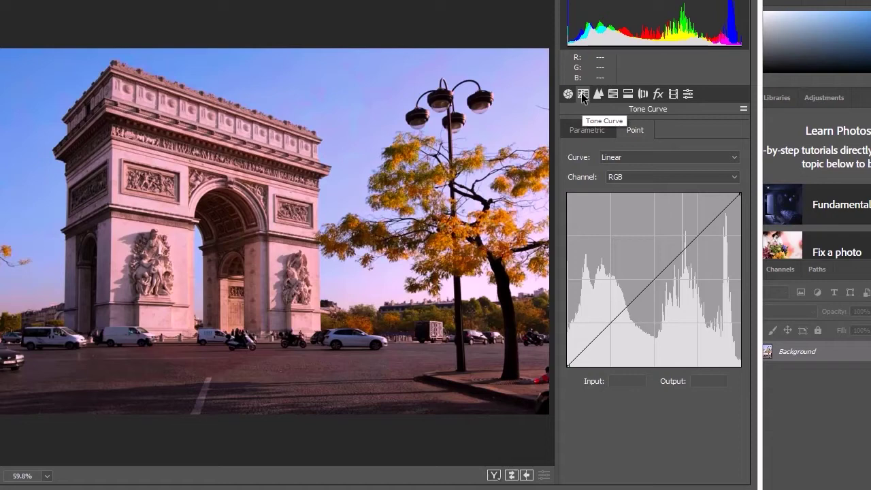
Step: Set the parametric tone curve Highlights to -12 and Lights to +11
left_click(603, 131)
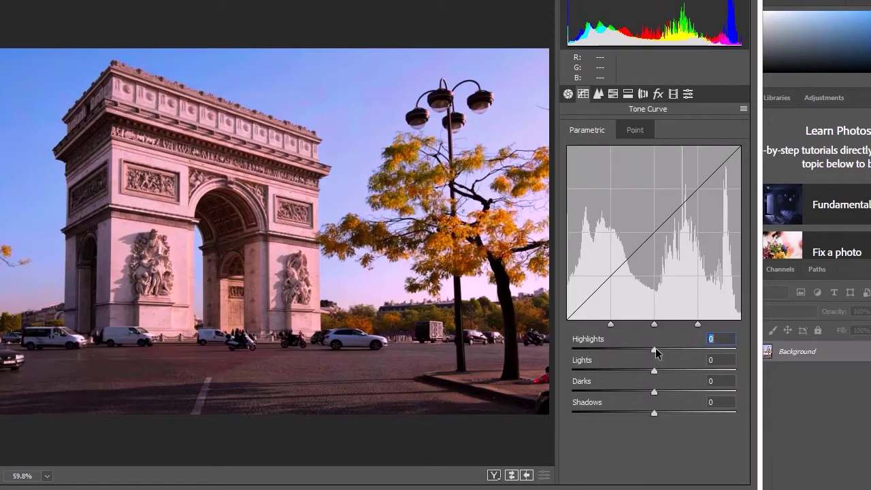
left_click_drag(655, 349, 647, 394)
left_click(654, 371)
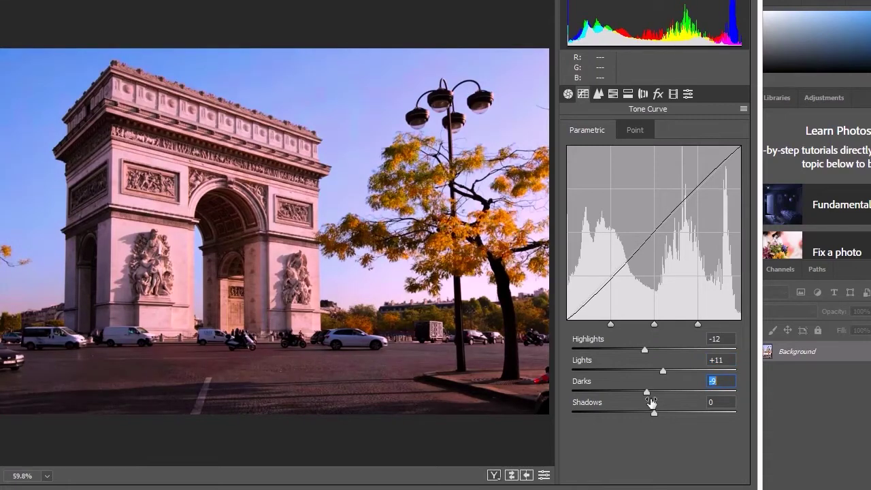
left_click(654, 412)
Step: Try the Medium Contrast point curve, then revert it to Linear
left_click(635, 129)
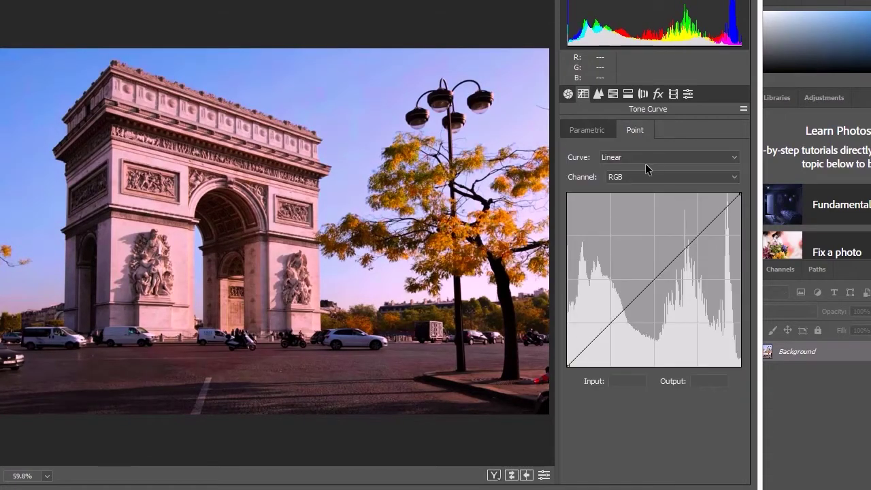
left_click(643, 161)
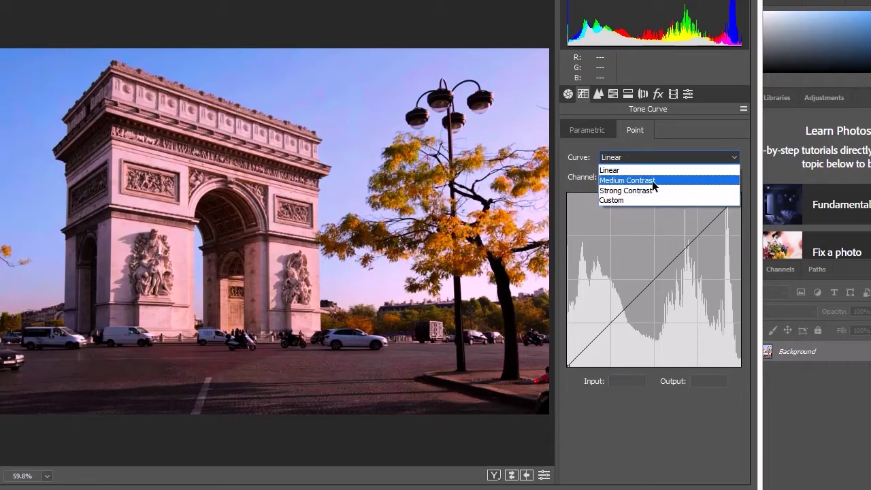
left_click(649, 180)
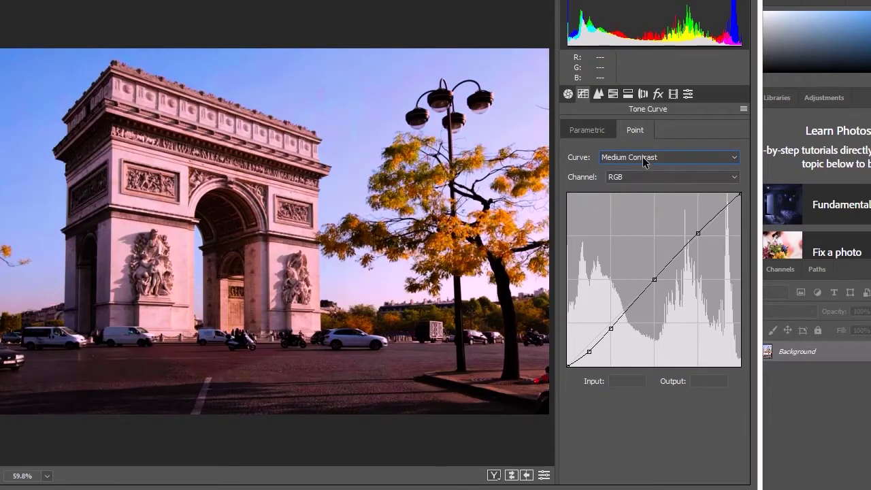
left_click(643, 156)
left_click(629, 171)
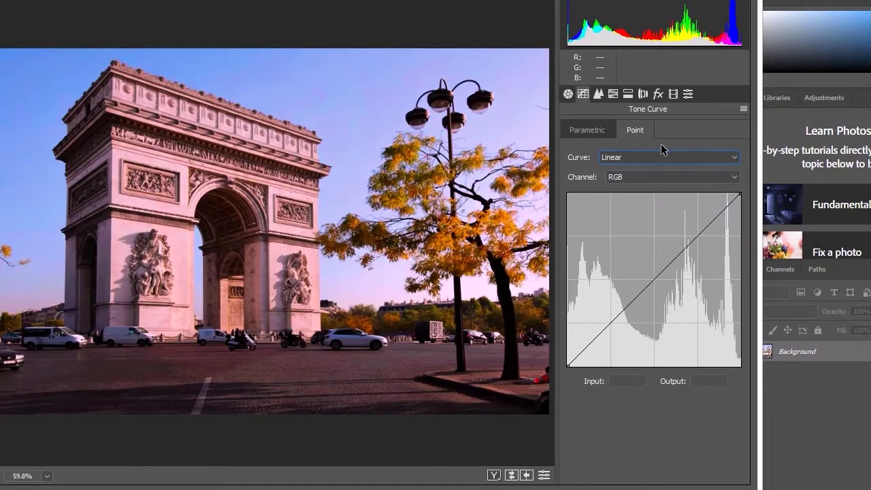
left_click(598, 93)
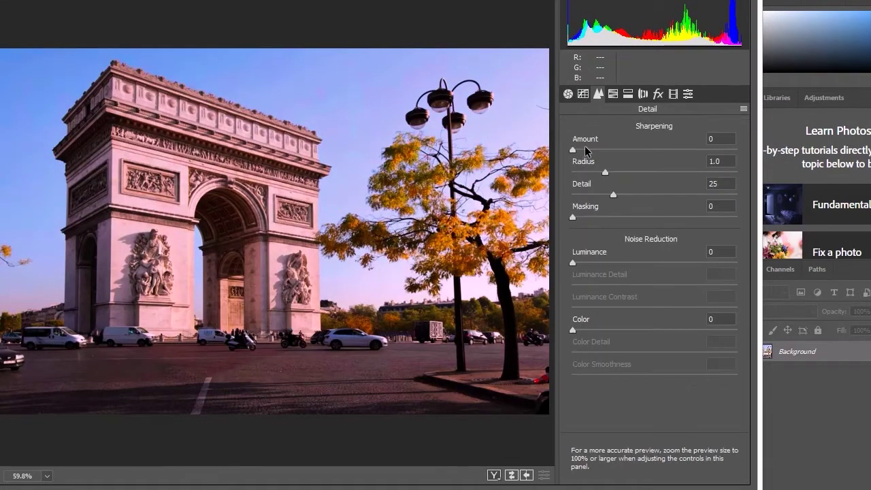
Step: Raise sharpening Amount to 56 and Detail to 32, and enable luminance and colour noise reduction
left_click_drag(598, 151, 633, 151)
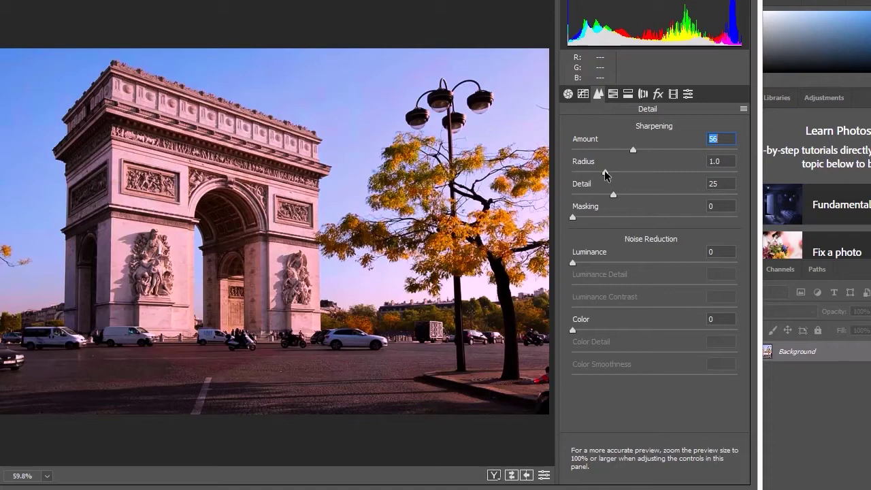
mouse_move(614, 196)
left_mouse_down()
mouse_move(638, 199)
mouse_move(624, 199)
left_mouse_up()
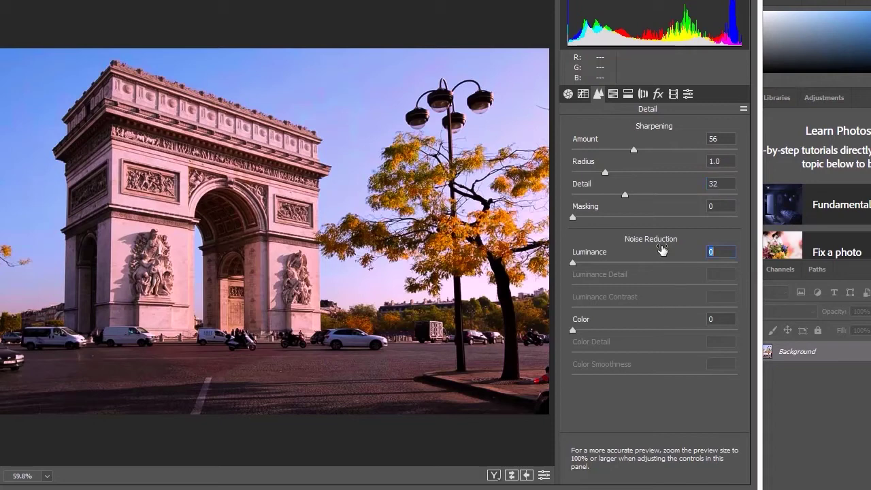
left_click_drag(574, 262, 706, 262)
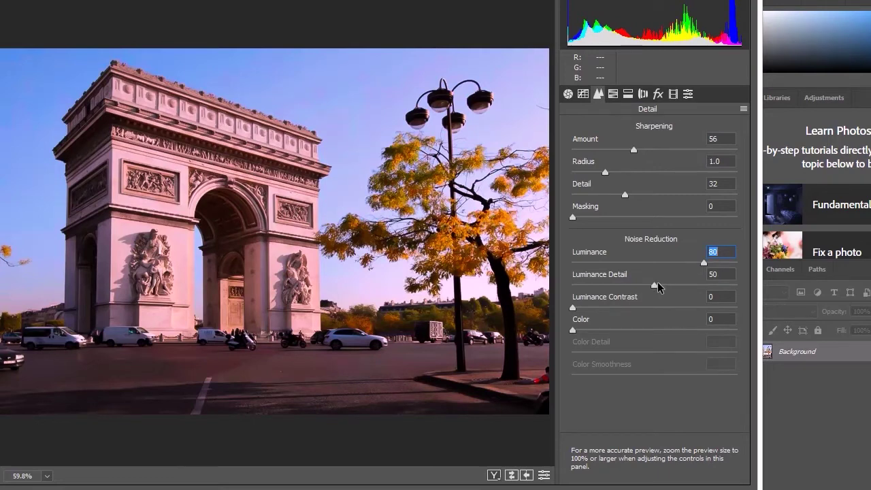
left_click_drag(657, 285, 677, 285)
left_click_drag(577, 311, 665, 335)
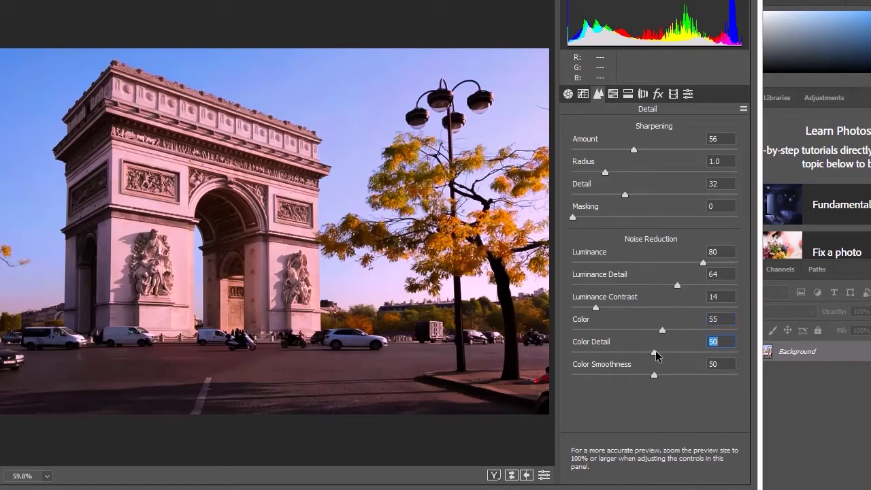
left_click_drag(656, 353, 672, 354)
Step: Experiment with colour noise reduction Detail and Smoothness, ending at Smoothness 9
key("Up")
key("Up")
key("Up")
key("Up")
key("Up")
key("Up")
left_click(648, 353)
left_click(656, 374)
left_click_drag(660, 375, 693, 373)
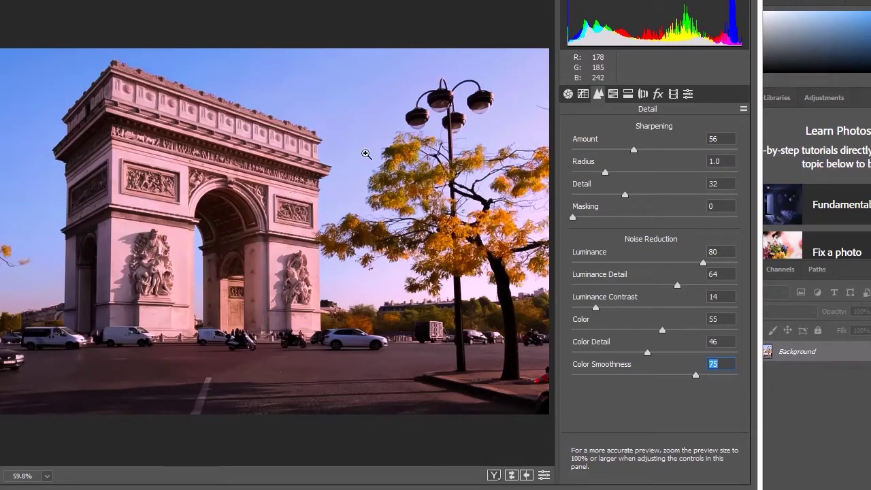
left_click_drag(658, 375, 627, 352)
left_click_drag(662, 330, 625, 330)
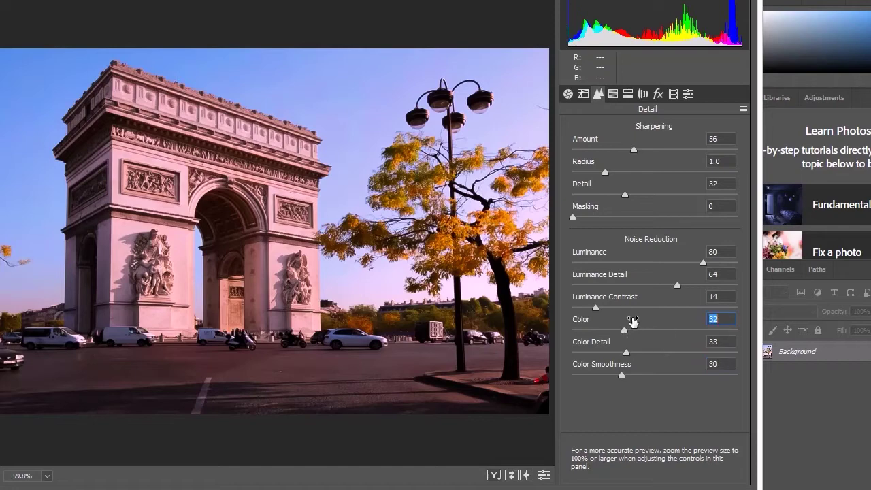
left_click_drag(620, 379, 649, 381)
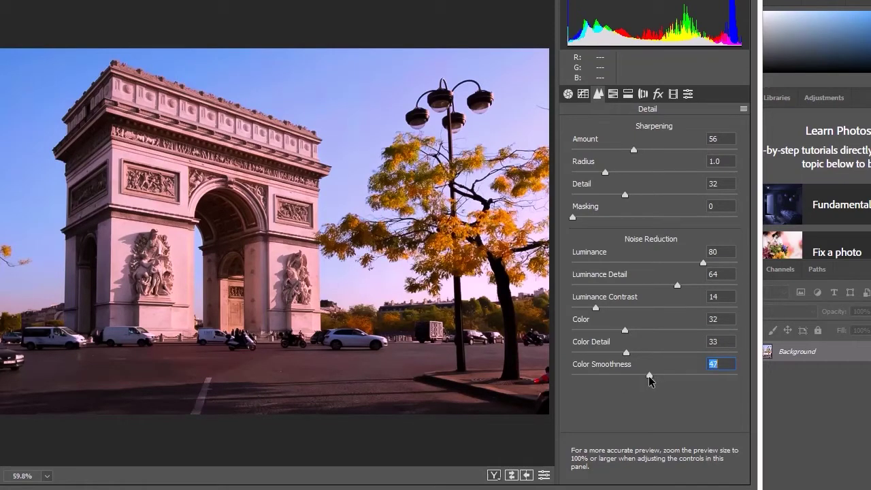
left_click_drag(604, 376, 587, 375)
Step: Finalise noise reduction: Luminance 29, Detail 22, Contrast 14, Color 17, Color Detail 8
left_click(593, 352)
left_click(594, 263)
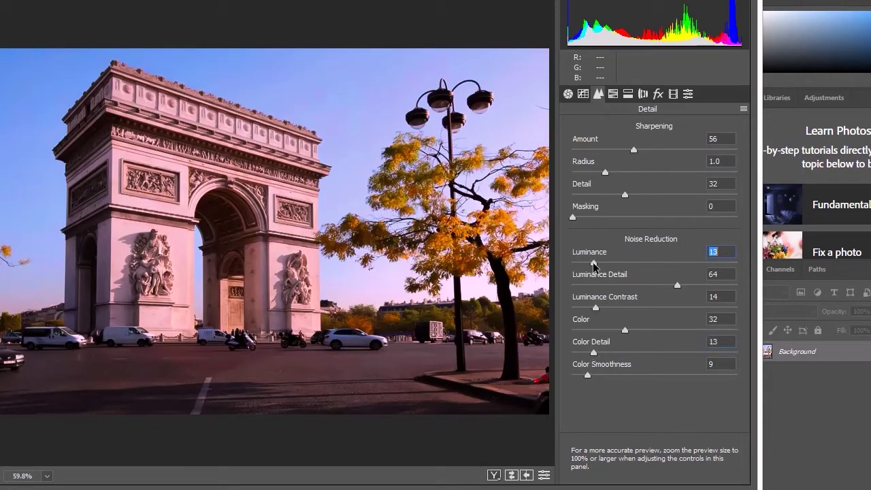
left_click(620, 264)
left_click(642, 285)
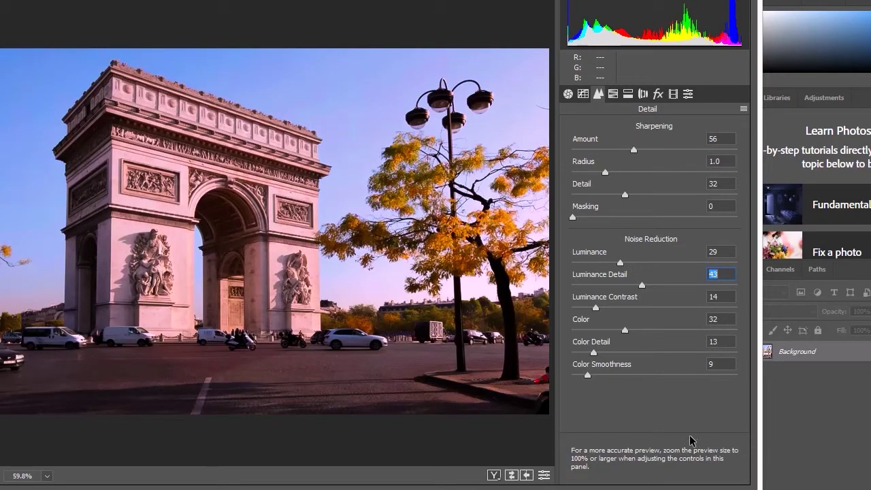
left_click(608, 286)
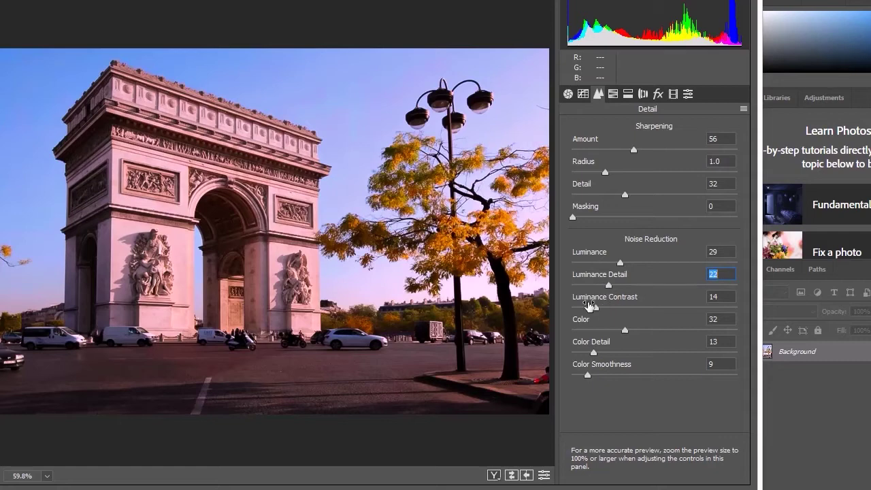
left_click(594, 308)
left_click(601, 330)
left_click(586, 353)
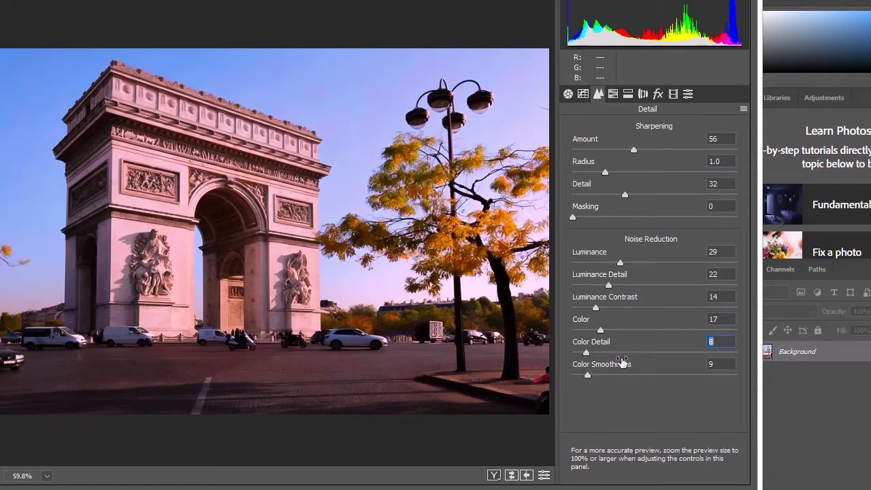
left_click(611, 98)
Step: Set HSL saturation Reds -4, Oranges +17, Yellows +13, Blues +39, and hue Reds -7, Oranges -10
left_click(633, 130)
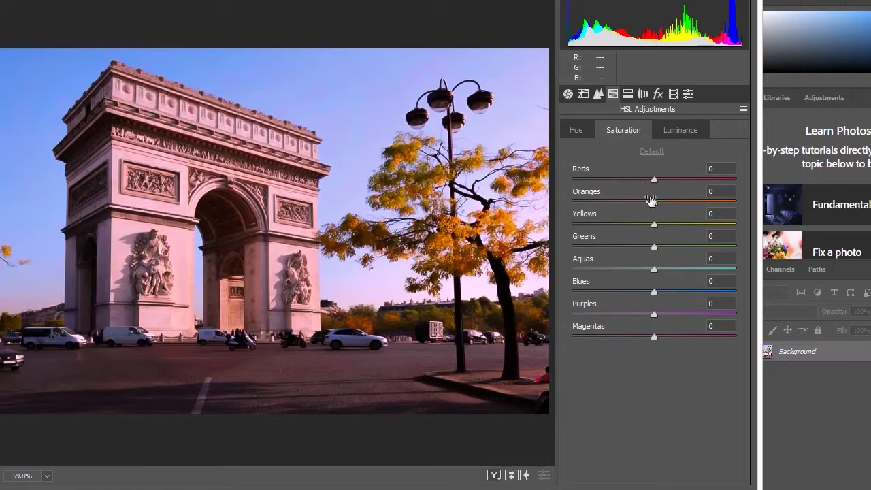
left_click_drag(654, 179, 668, 202)
left_click_drag(634, 179, 650, 180)
left_click_drag(654, 223, 672, 317)
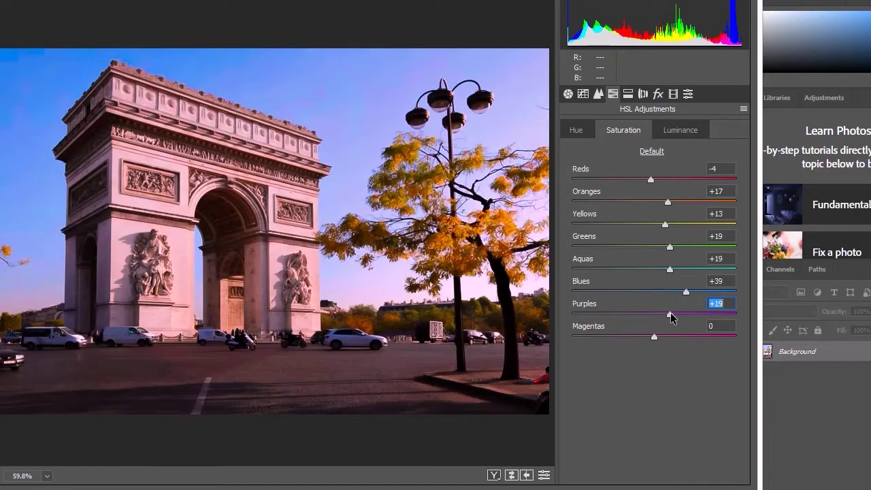
left_click(581, 132)
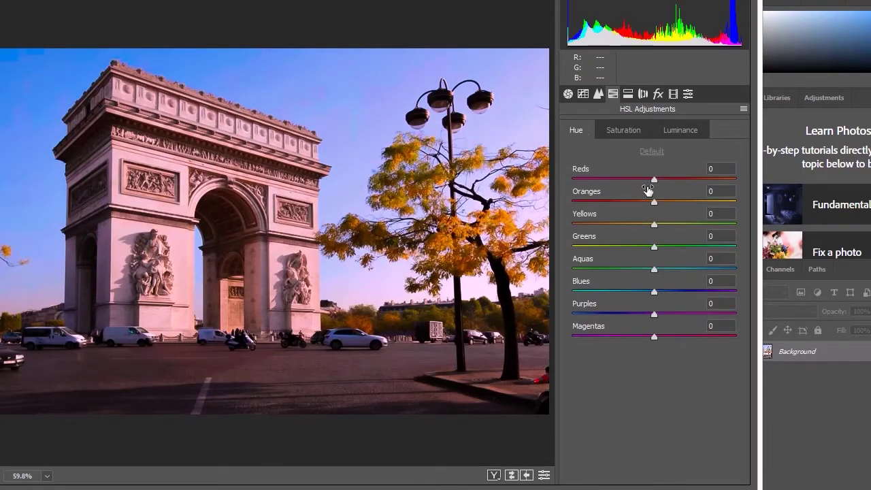
left_click_drag(652, 181, 653, 226)
left_click(669, 134)
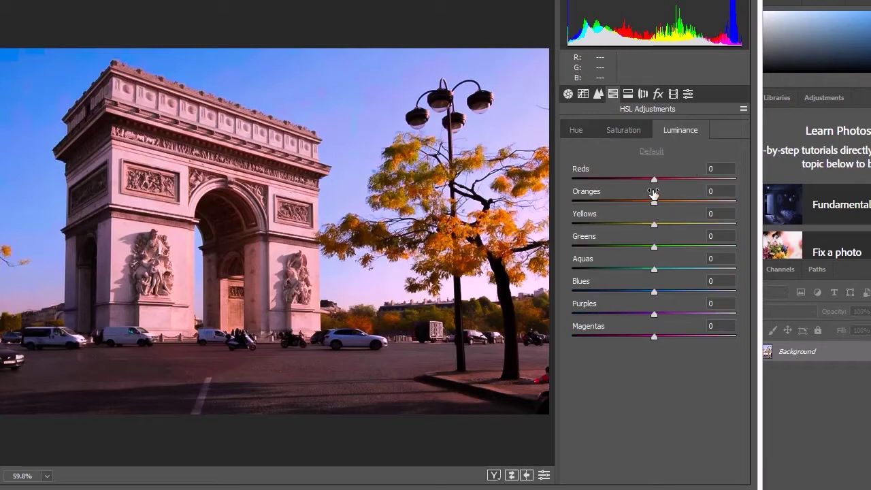
Step: Set HSL luminance to Oranges +13, Yellows +15, Greens +48, Aquas +20, Blues +2, Purples +14, Magentas -31
left_click_drag(655, 177, 693, 250)
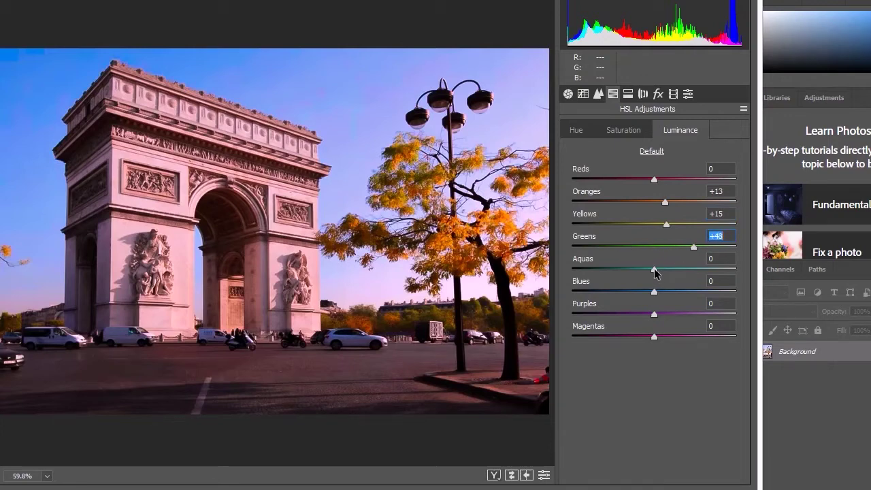
left_click_drag(654, 270, 656, 307)
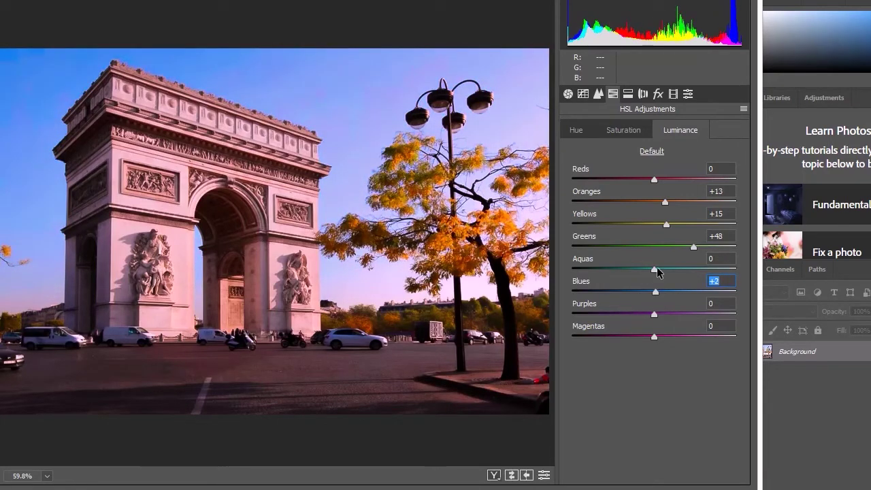
left_click_drag(654, 270, 677, 271)
left_click_drag(654, 314, 630, 336)
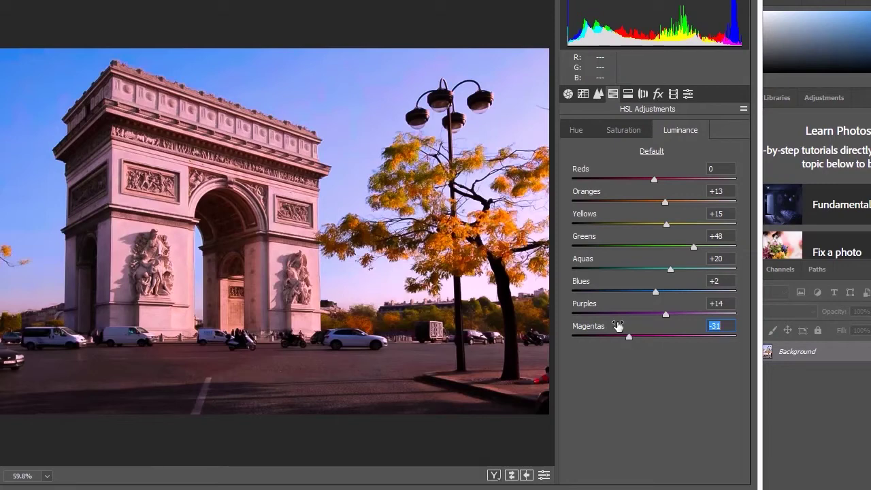
Step: Tint the split-toning highlights orange with hue 26 and saturation 23
left_click(628, 94)
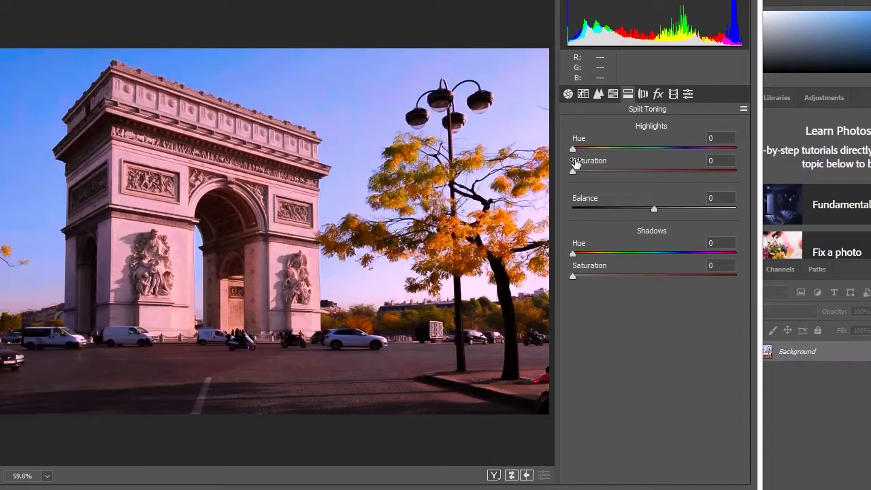
left_click_drag(573, 148, 623, 159)
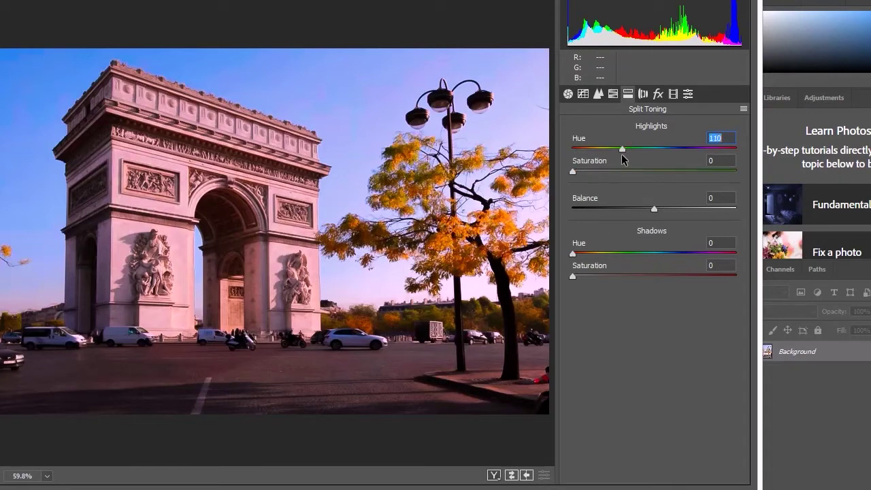
left_click_drag(573, 171, 638, 182)
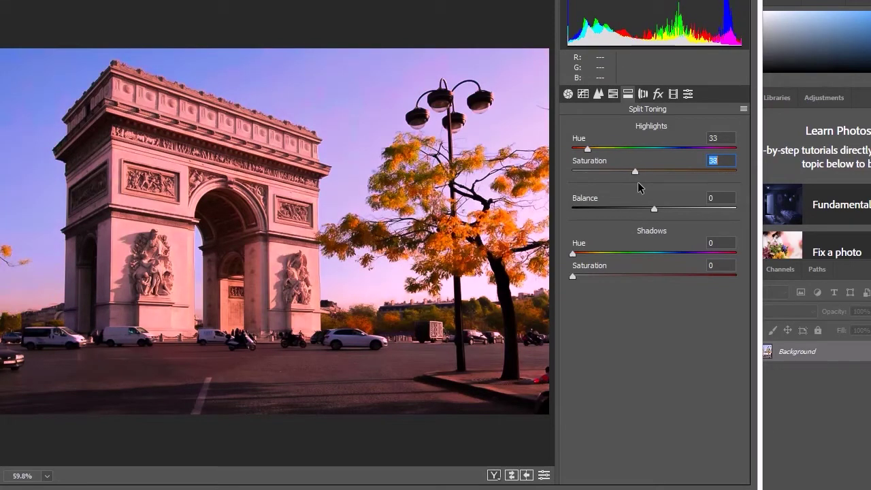
left_click(587, 151)
left_click_drag(587, 151, 585, 151)
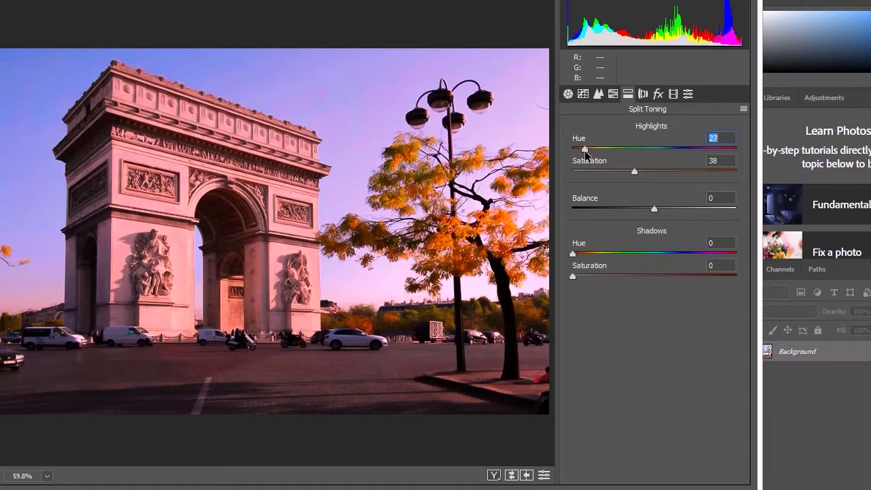
left_click_drag(631, 172, 606, 179)
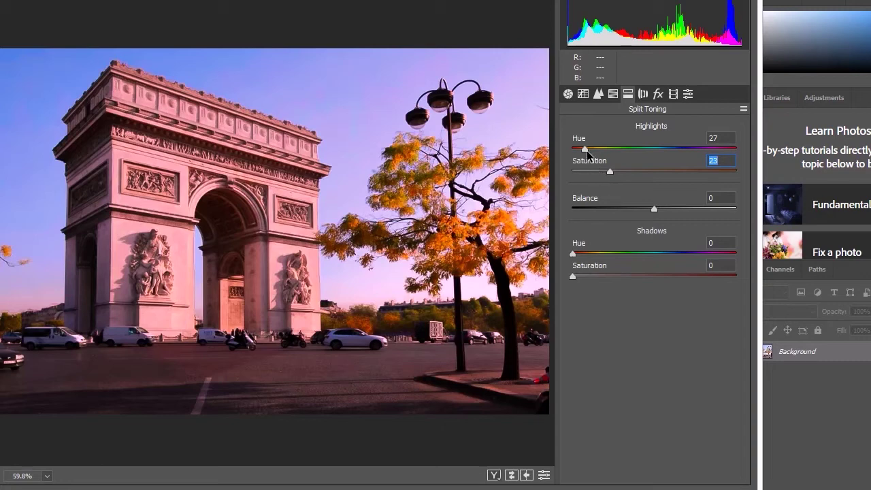
left_click_drag(586, 153, 583, 149)
Step: Set the split-toning balance to -58 and the shadows saturation to 3
left_click_drag(651, 211, 607, 215)
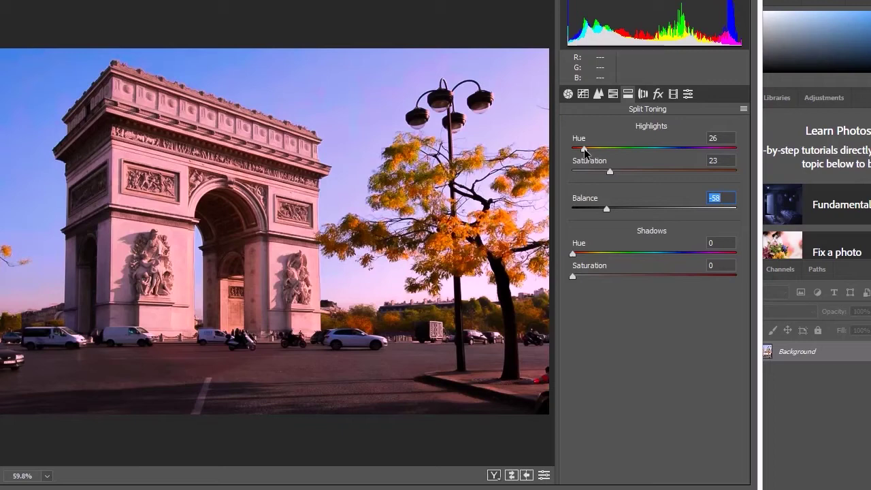
mouse_move(582, 278)
left_mouse_down()
mouse_move(632, 278)
mouse_move(579, 284)
left_mouse_up()
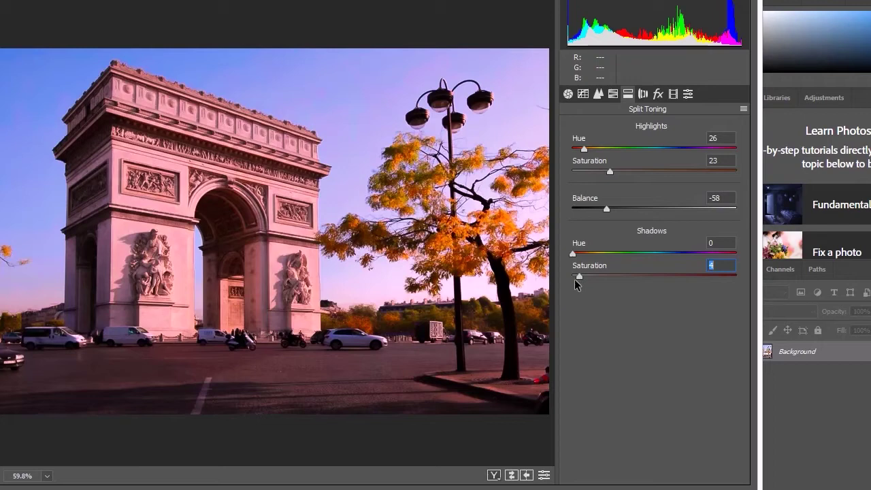
left_click_drag(579, 279, 578, 281)
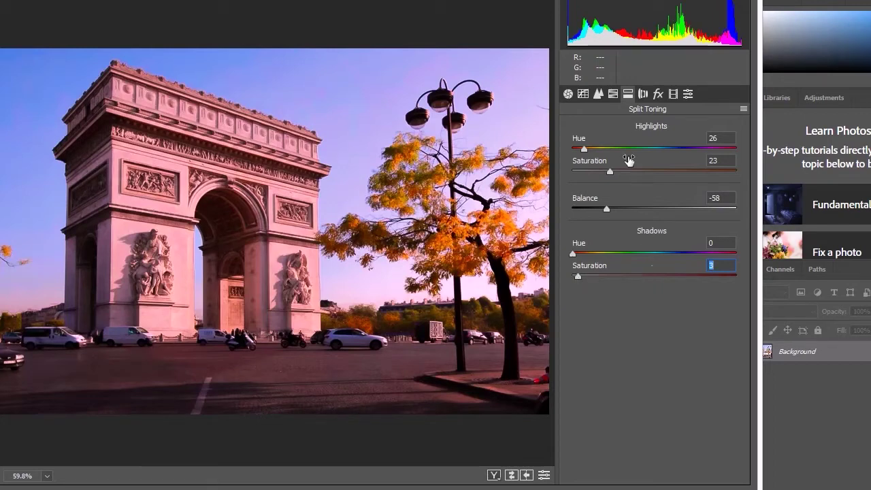
left_click(643, 93)
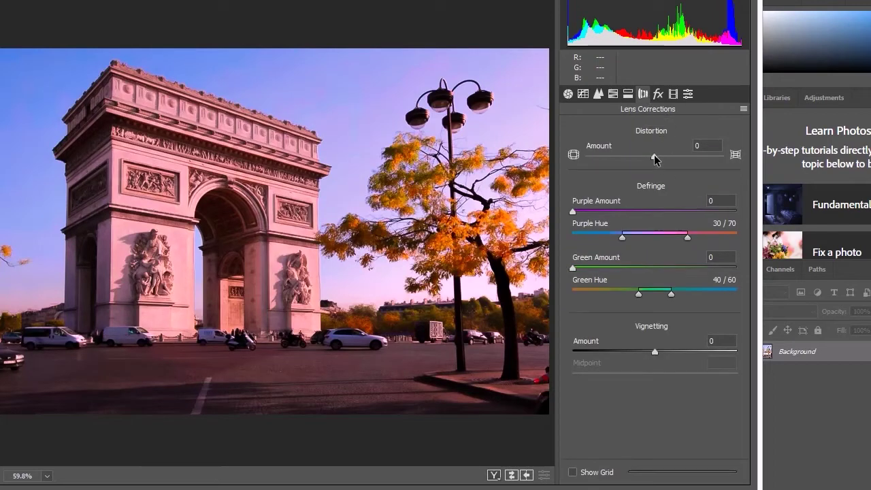
Step: Set lens vignetting to amount -19 and midpoint 60, keeping distortion at 0
mouse_move(654, 155)
left_mouse_down()
mouse_move(622, 158)
mouse_move(687, 157)
mouse_move(657, 159)
left_mouse_up()
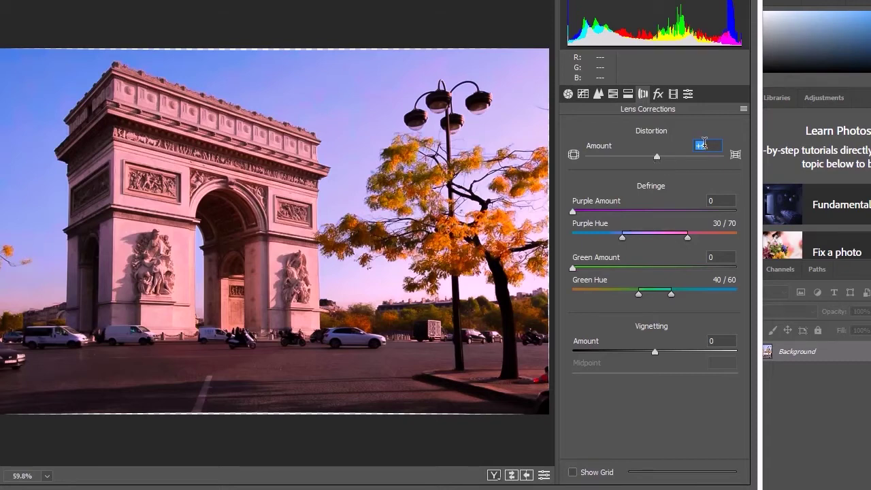
type("0")
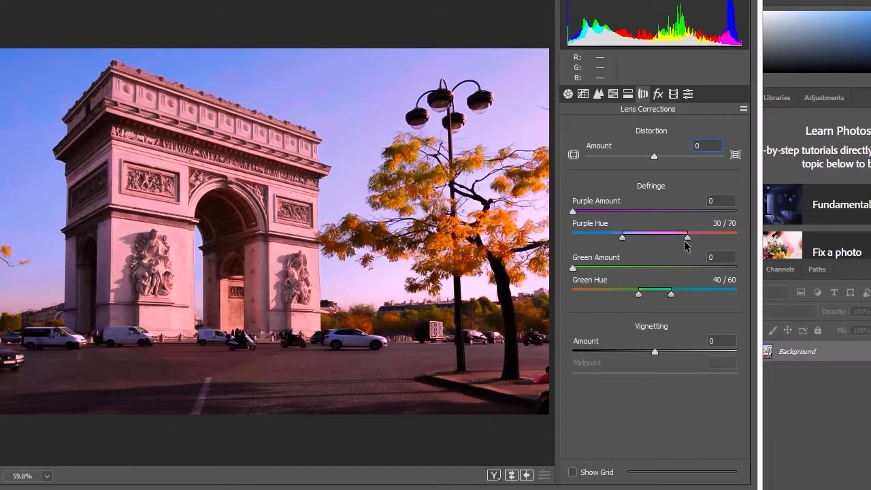
mouse_move(652, 357)
left_mouse_down()
mouse_move(629, 356)
mouse_move(674, 356)
mouse_move(638, 360)
left_mouse_up()
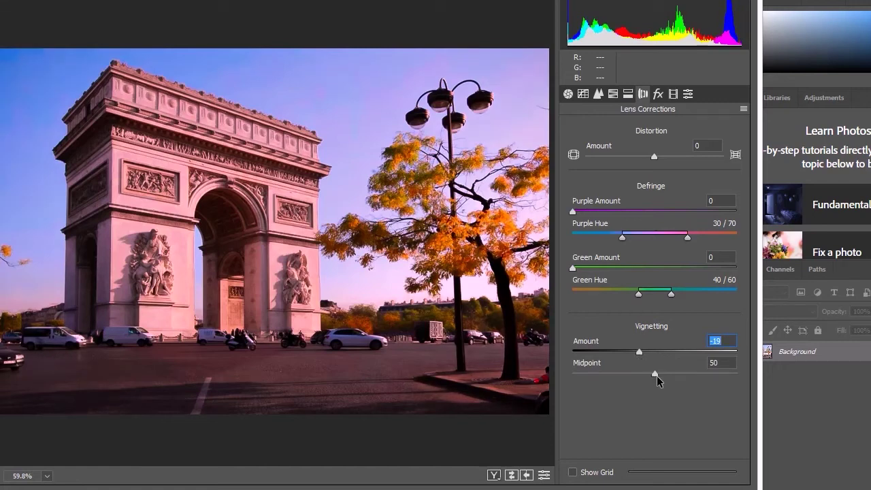
left_click_drag(656, 373, 672, 372)
left_click(658, 94)
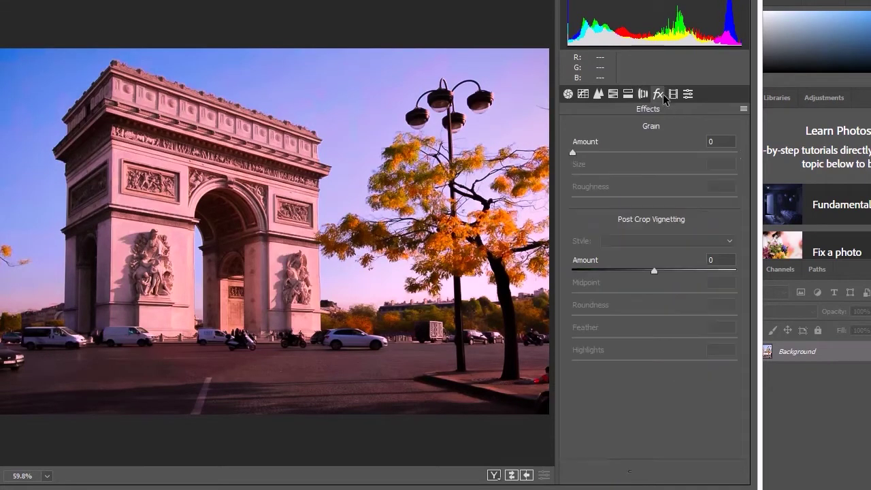
Step: Try film grain and reset it to 0, then darken the corners with a post-crop vignette
left_click(582, 151)
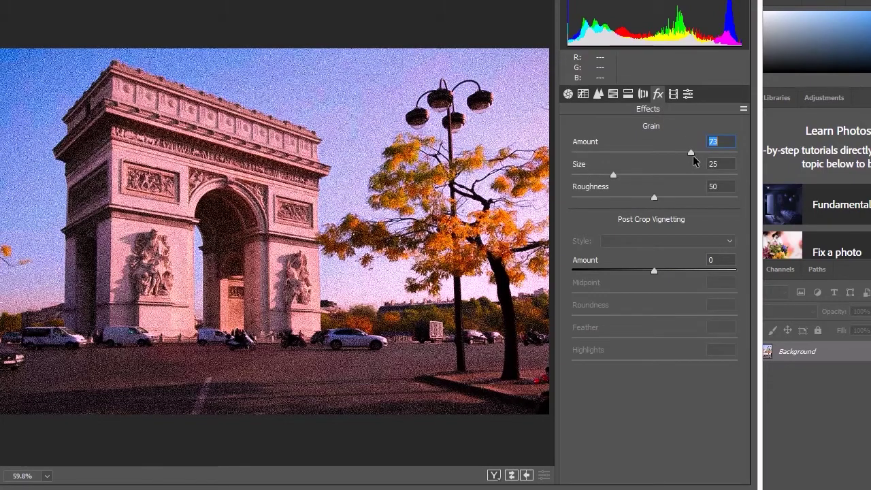
left_click_drag(692, 154, 560, 165)
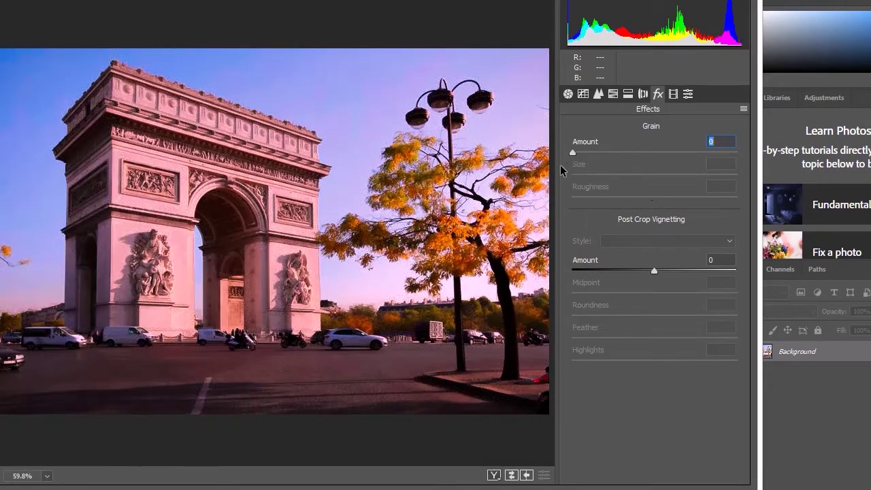
left_click(654, 271)
mouse_move(657, 270)
left_mouse_down()
mouse_move(672, 272)
mouse_move(643, 270)
left_mouse_up()
Step: After trying other styles, set the post-crop vignette to Highlight Priority with midpoint 61
left_click(667, 241)
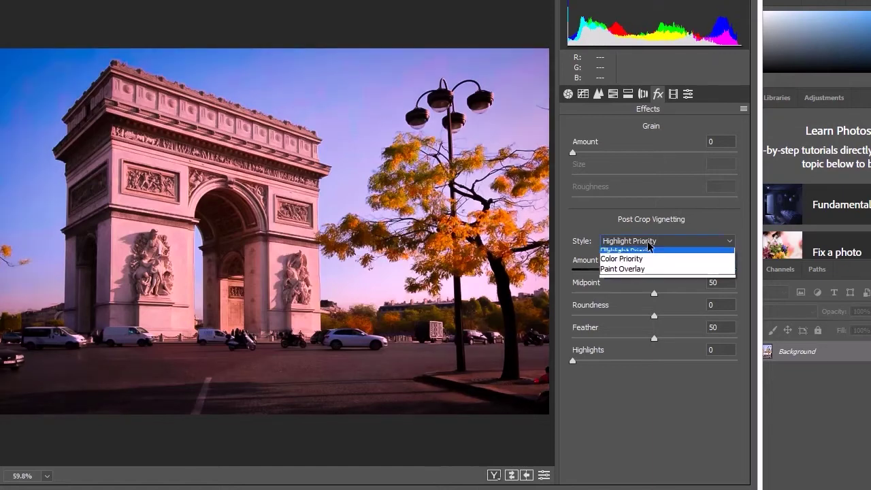
left_click(644, 264)
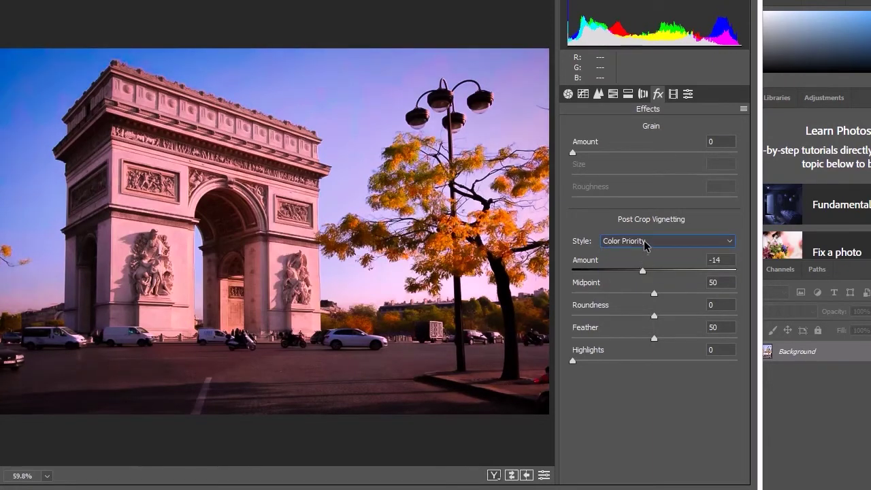
left_click(647, 243)
left_click(640, 275)
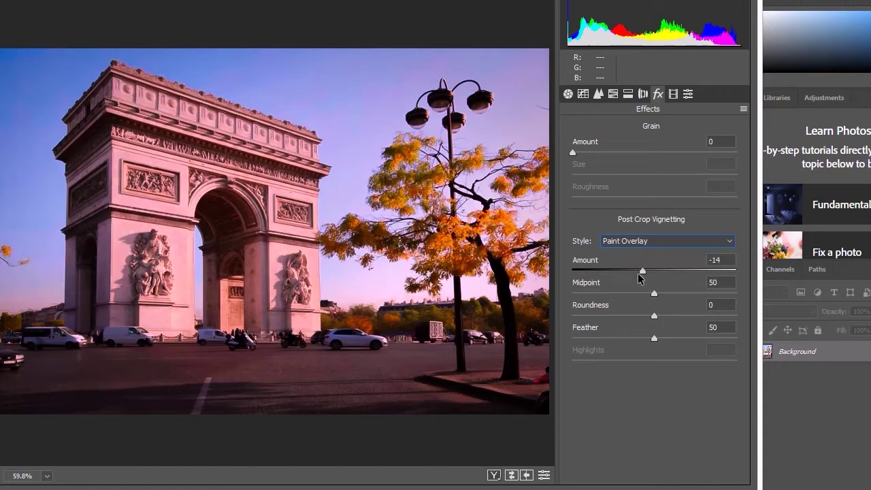
left_click(659, 242)
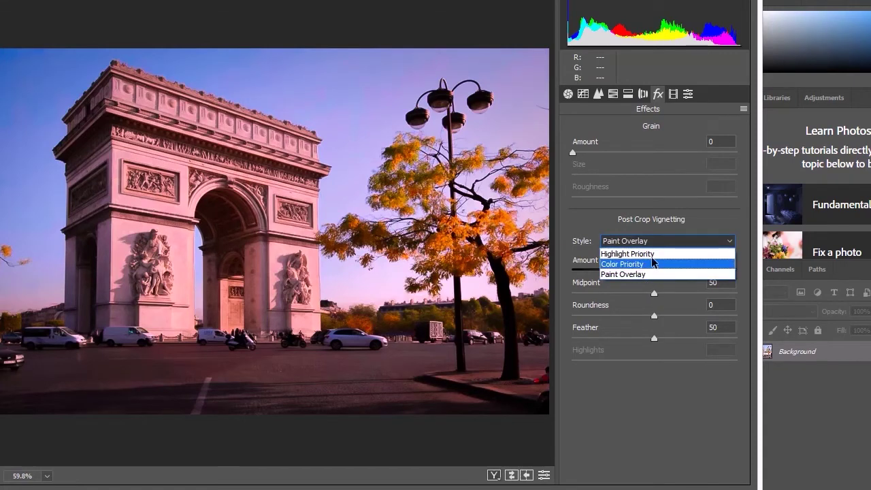
left_click(653, 254)
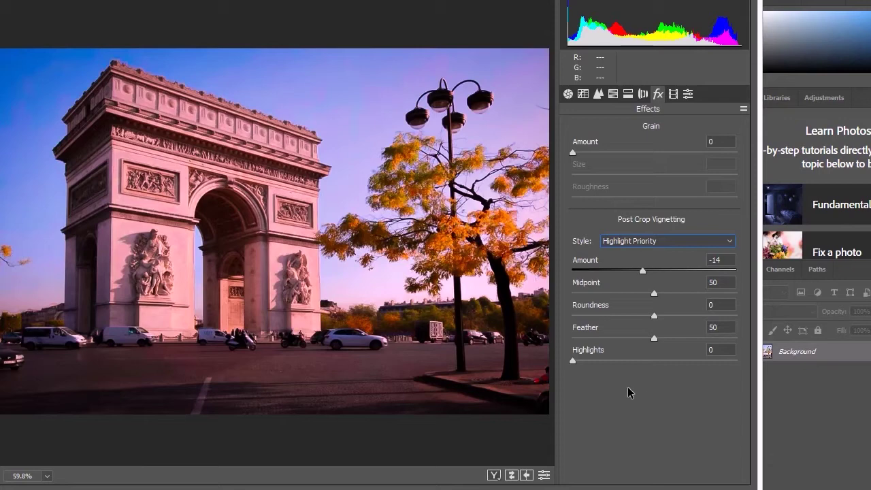
left_click_drag(654, 294, 671, 299)
mouse_move(644, 271)
left_mouse_down()
mouse_move(615, 274)
mouse_move(661, 276)
left_mouse_up()
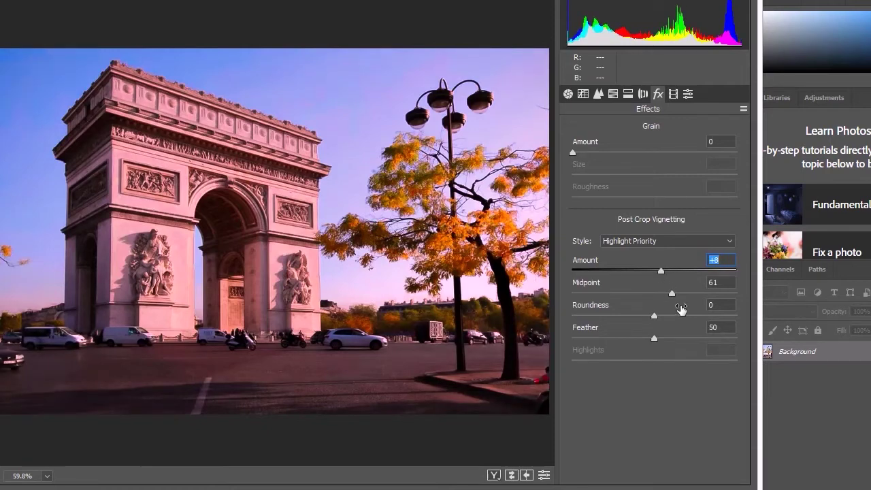
left_click(688, 94)
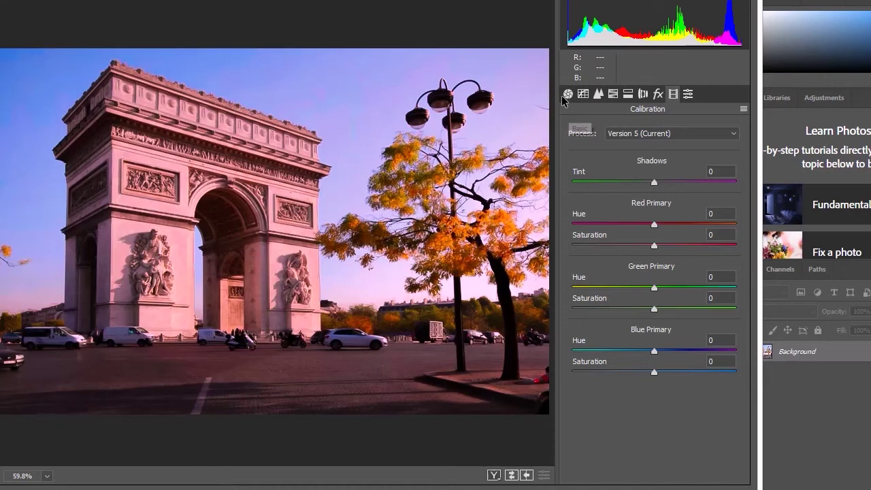
left_click(687, 96)
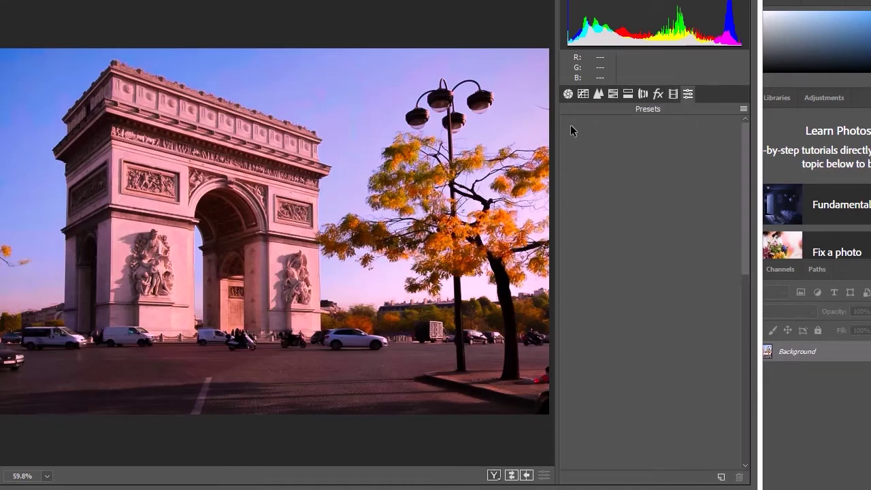
left_click(568, 94)
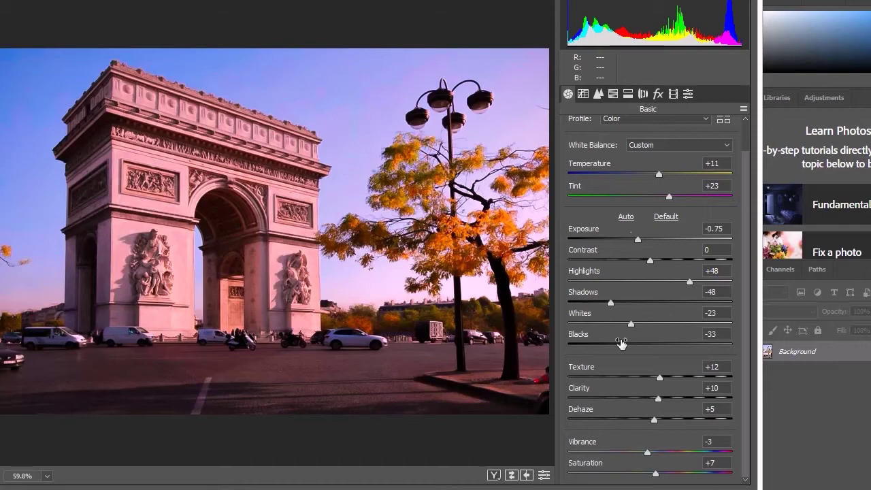
Step: Toggle repeatedly between the original and the sunset grade, then apply the Camera Raw grade
left_click(515, 476)
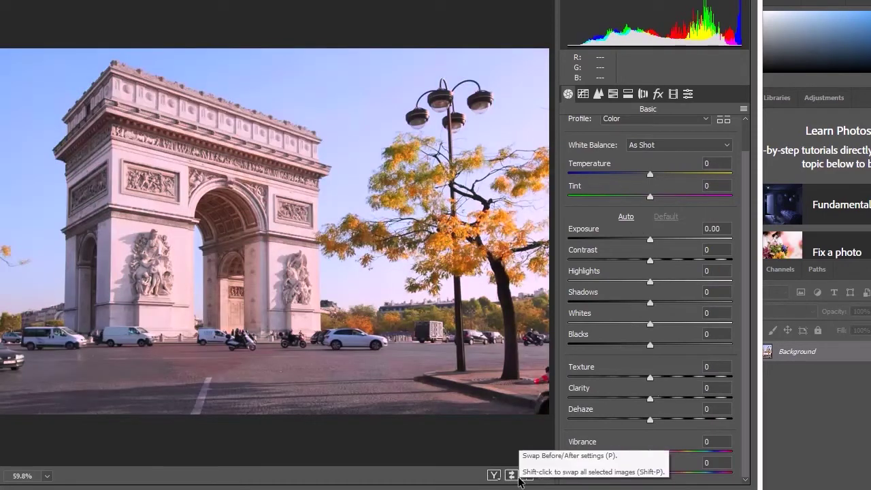
left_click(518, 478)
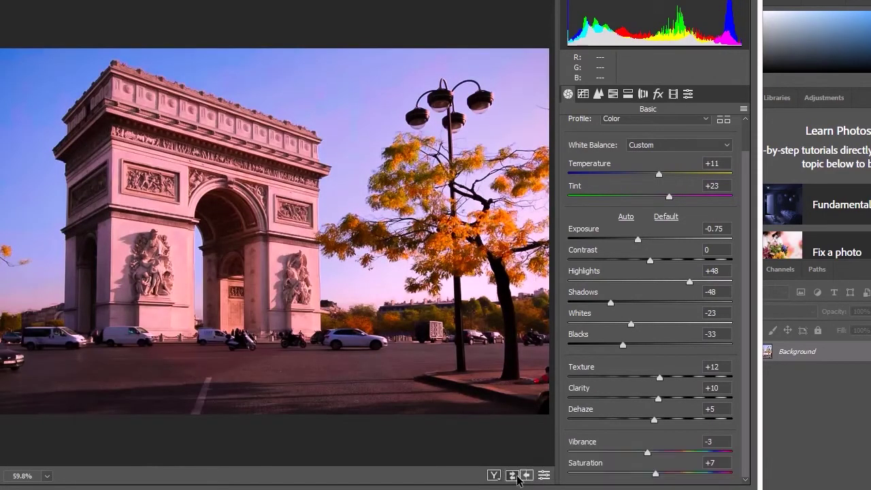
left_click(518, 477)
left_click(517, 478)
left_click(517, 477)
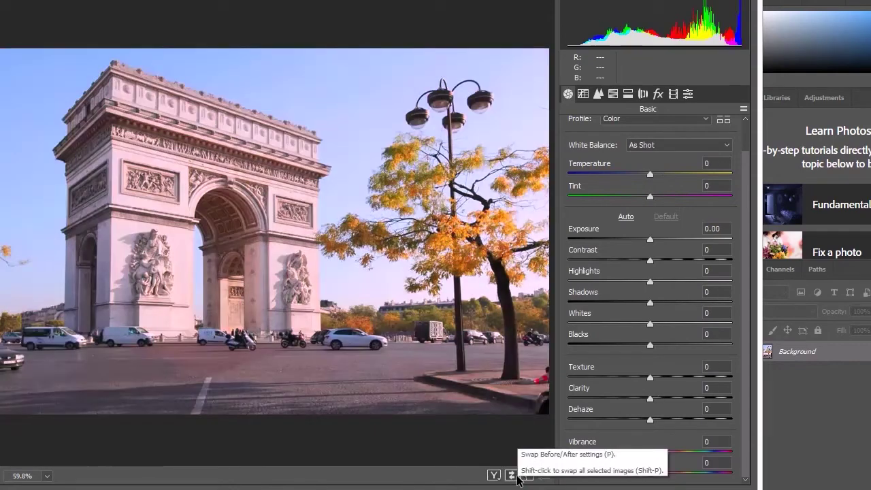
left_click(517, 477)
left_click(517, 477)
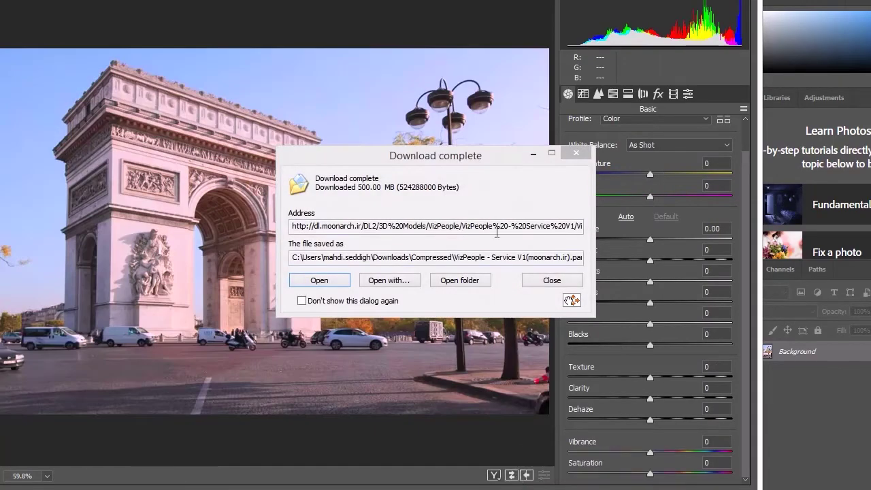
left_click(517, 478)
left_click(517, 478)
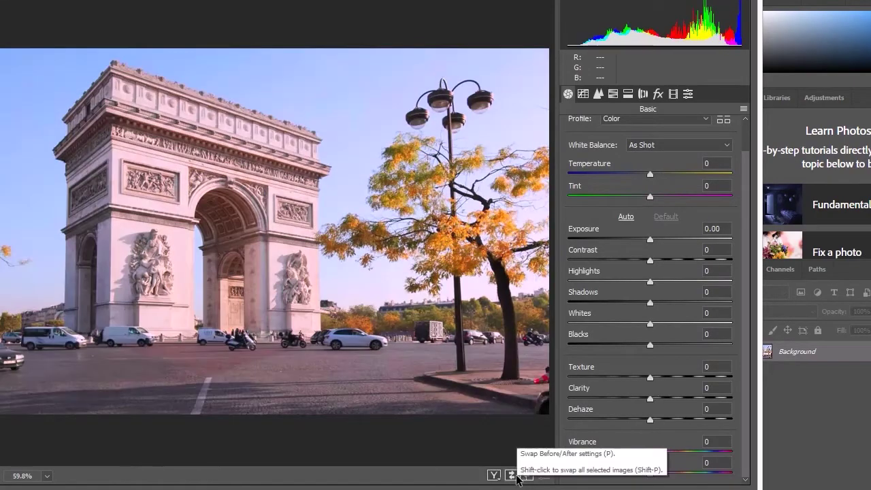
left_click(518, 478)
left_click(517, 478)
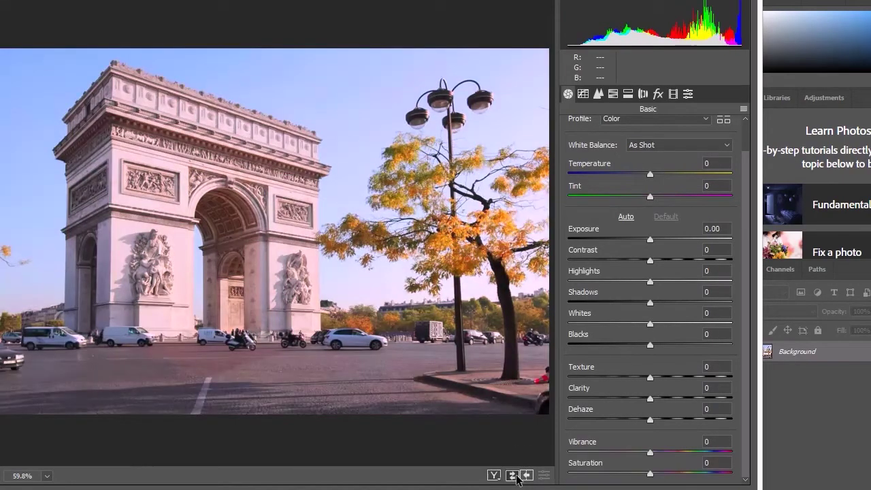
left_click(517, 478)
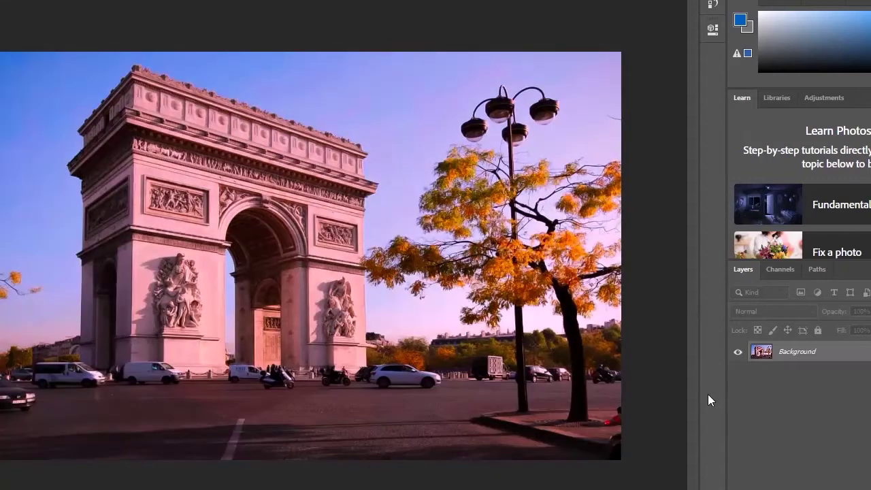
Step: In the History panel, compare the pre-grade Crop state with the Camera Raw Filter state
left_click(712, 5)
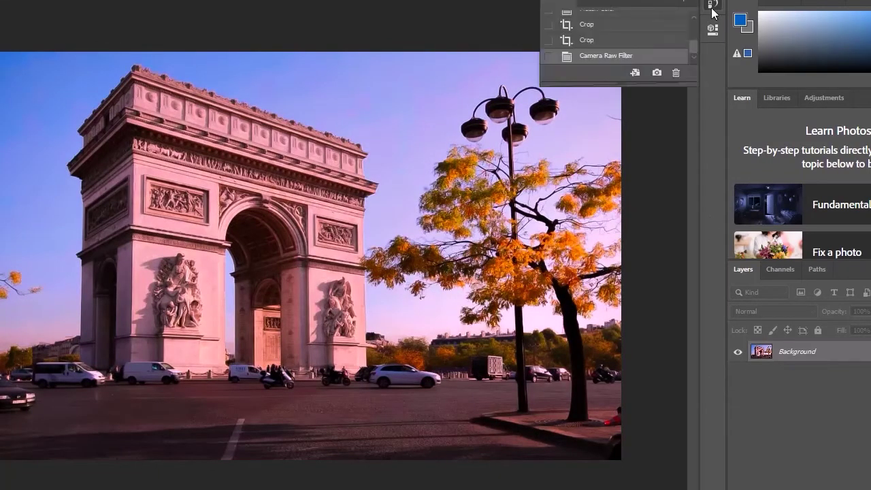
left_click(605, 39)
left_click(598, 55)
Step: Switch back and forth between the pink-sky reference photo and the graded street photo
key("ctrl+Tab")
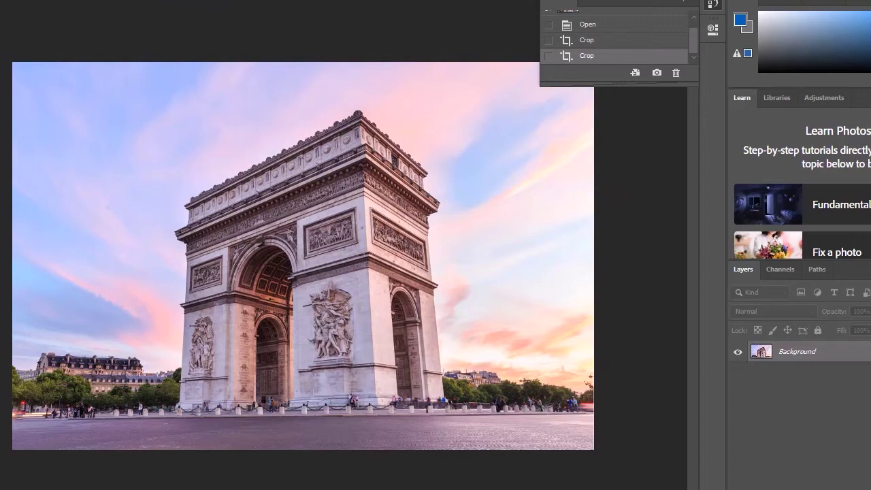
key("ctrl+Tab")
key("ctrl+Tab")
key("ctrl+Tab")
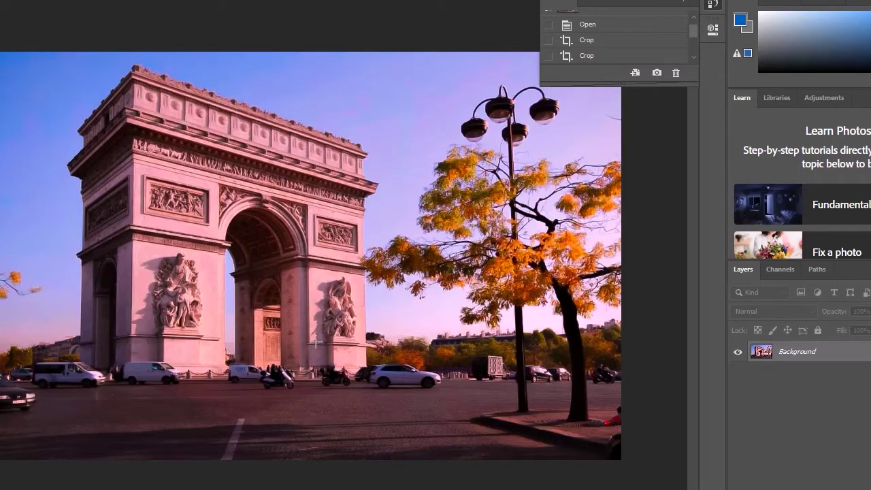
key("ctrl+Tab")
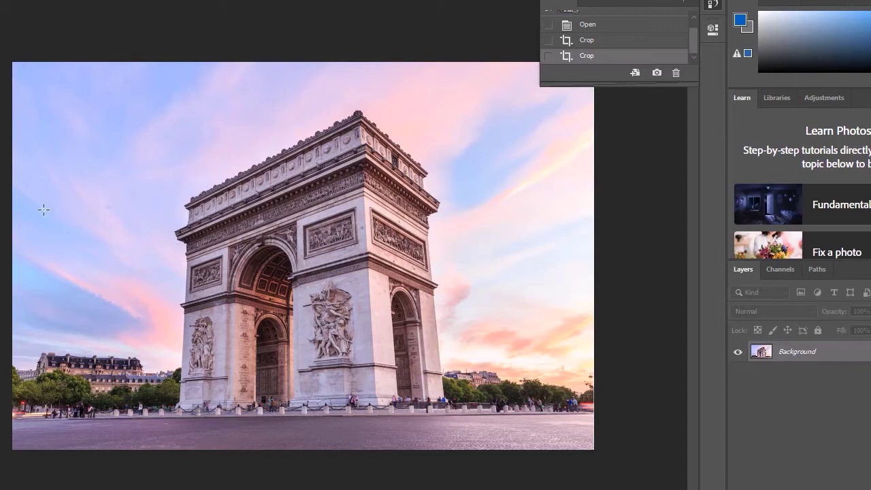
key("ctrl+Tab")
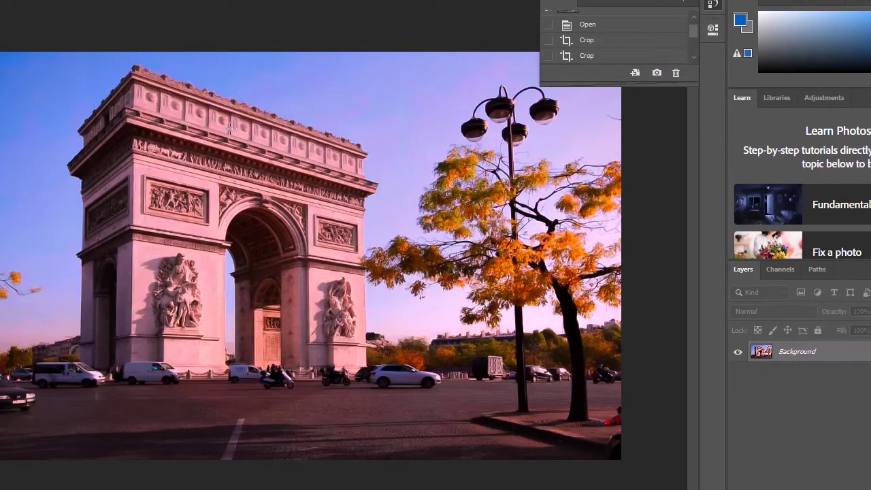
Step: Run the Camera Raw Filter again, try cooler white balance, and reset Exposure to 0
left_click(92, 2)
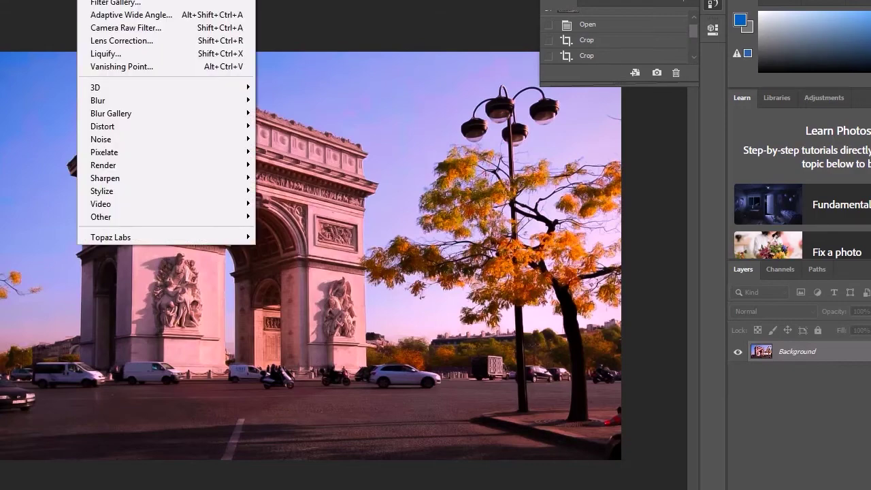
left_click(148, 28)
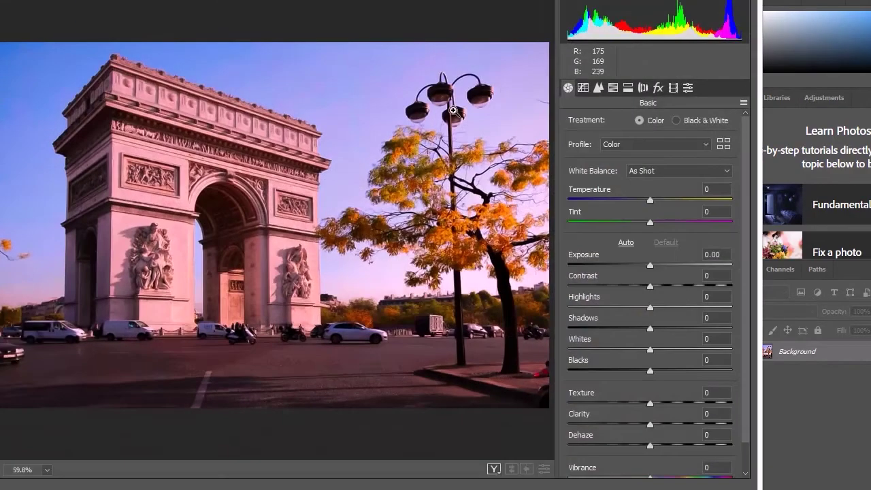
left_click_drag(650, 199, 647, 222)
left_click(651, 222)
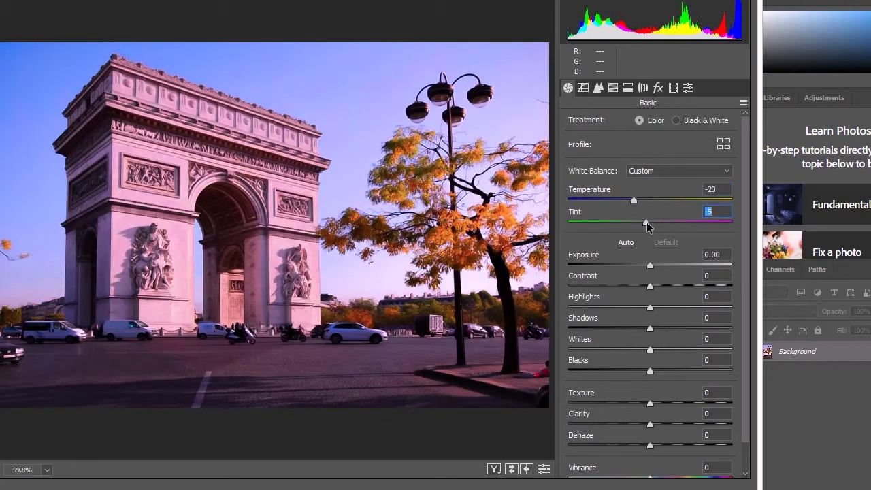
scroll(668, 427, "down", 1)
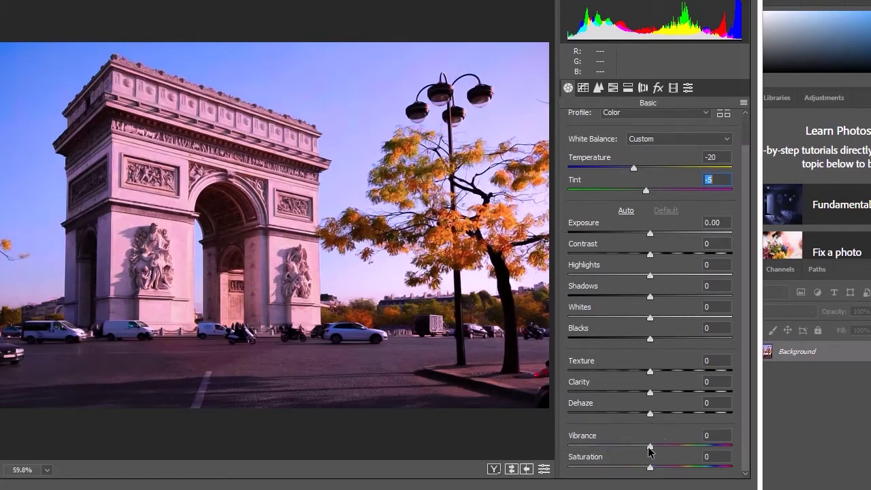
mouse_move(650, 445)
left_mouse_down()
mouse_move(633, 446)
mouse_move(642, 447)
left_mouse_up()
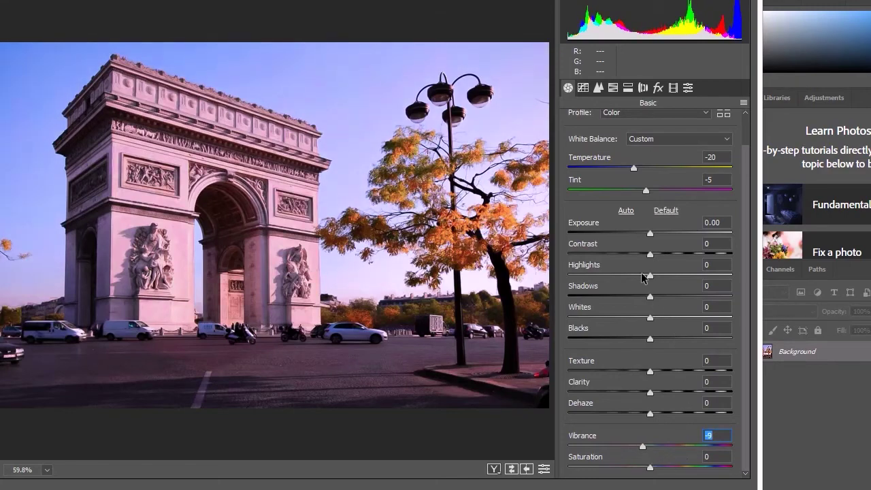
left_click_drag(650, 233, 664, 252)
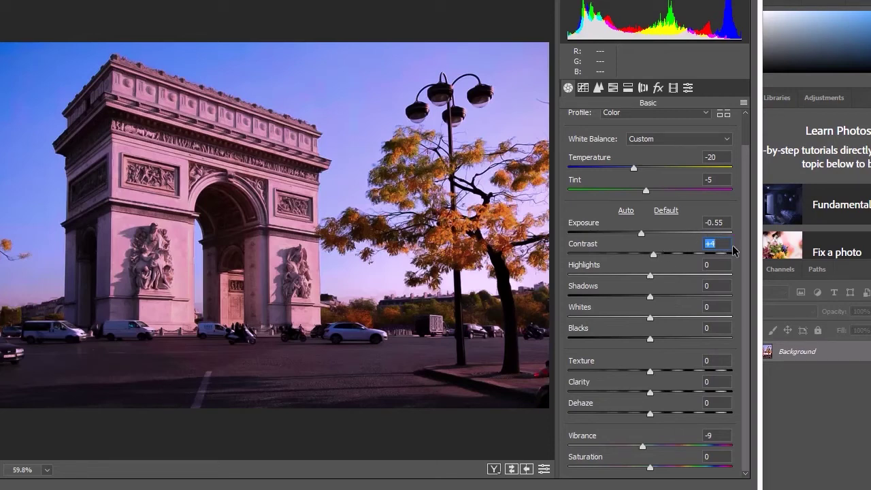
type("0")
left_click(725, 223)
type("0")
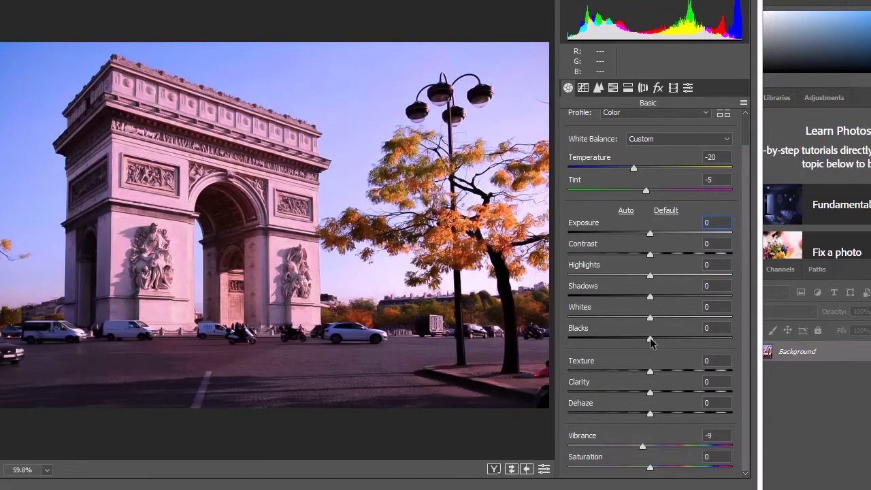
Step: Set Shadows +39, Vibrance -1, Tint 0 and Temperature -13, then apply the pass
left_click_drag(649, 296, 684, 299)
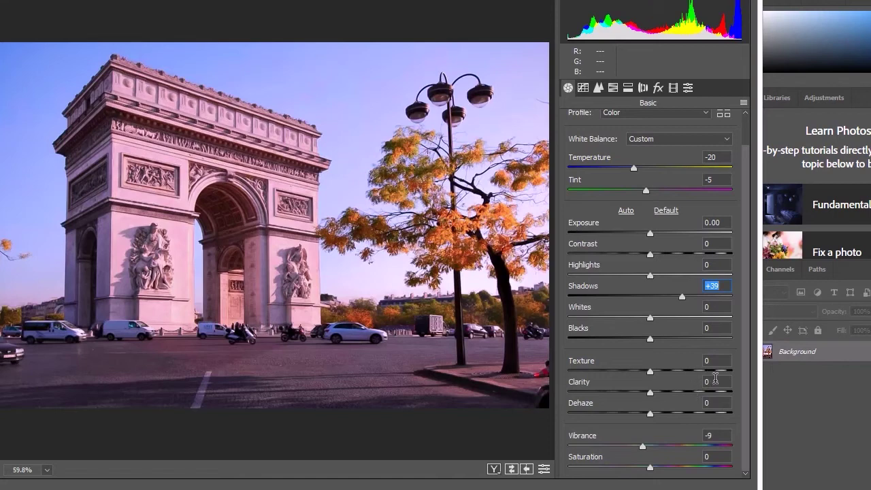
left_click(644, 446)
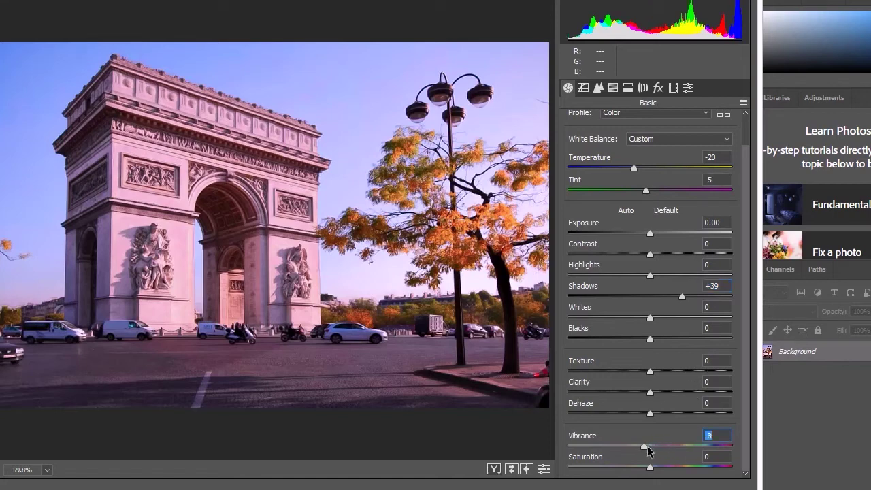
type("0")
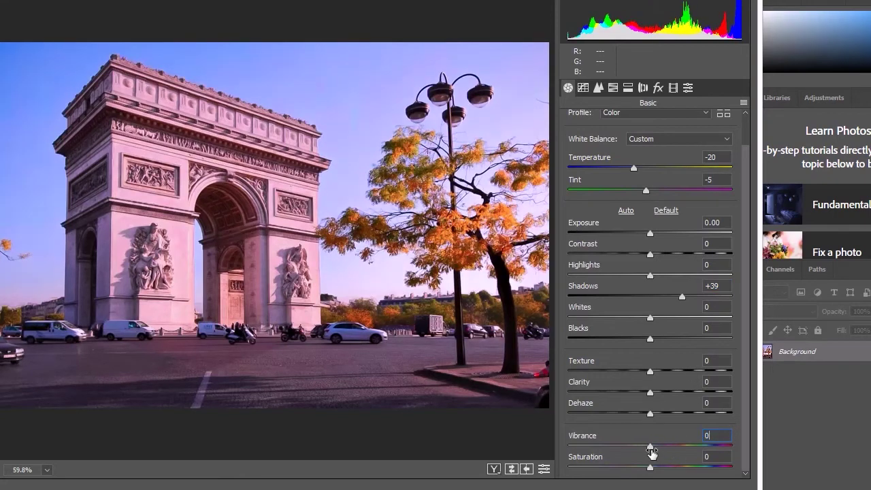
left_click(648, 446)
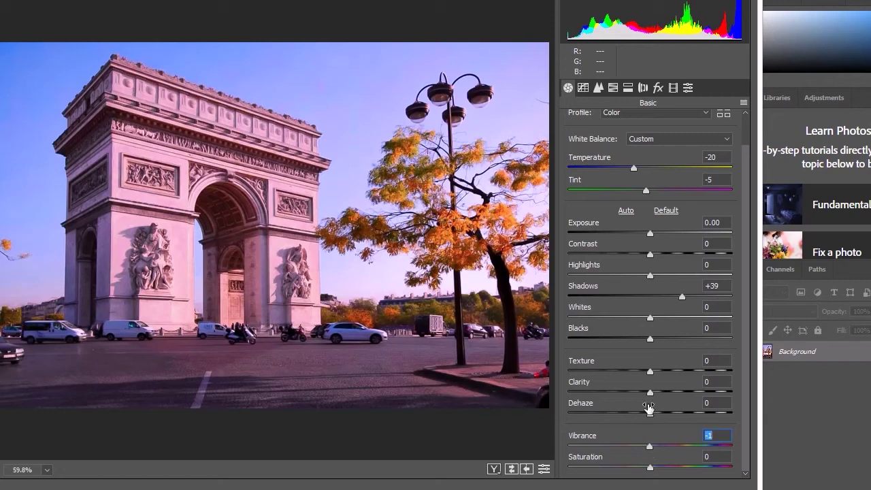
left_click(711, 157)
type("0")
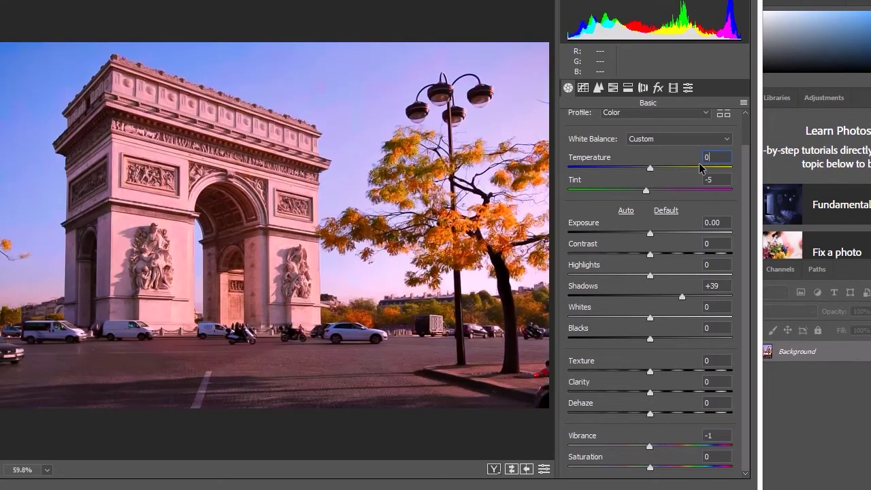
left_click(714, 181)
type("0")
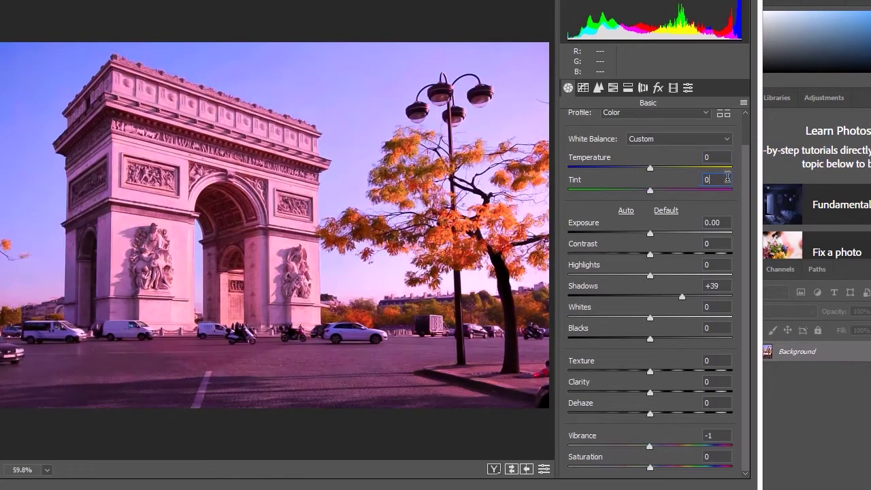
left_click_drag(649, 168, 640, 171)
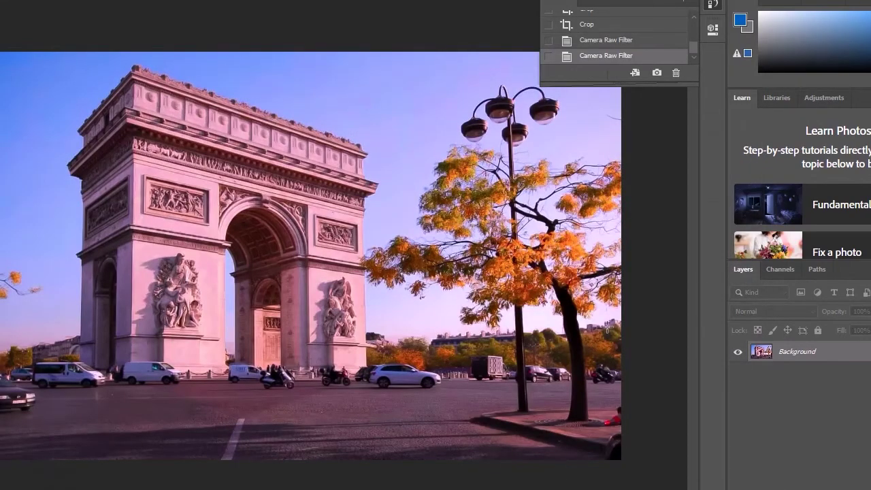
scroll(692, 41, "up", 3)
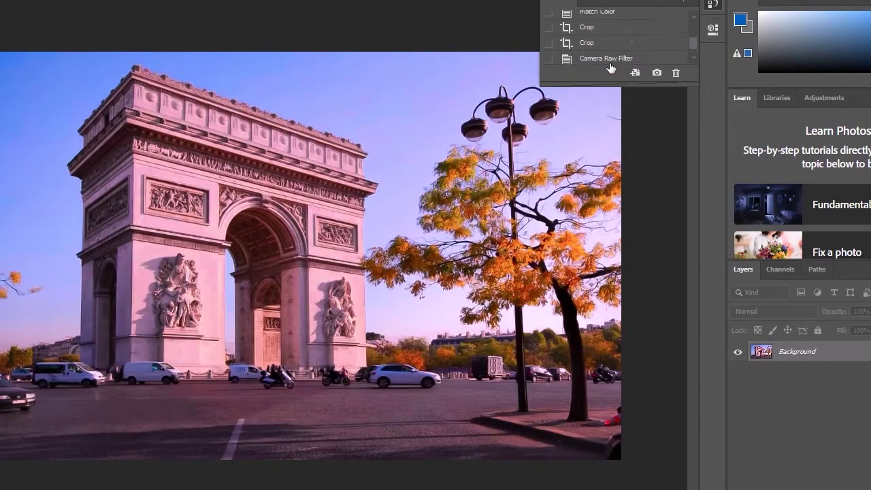
scroll(692, 39, "up", 3)
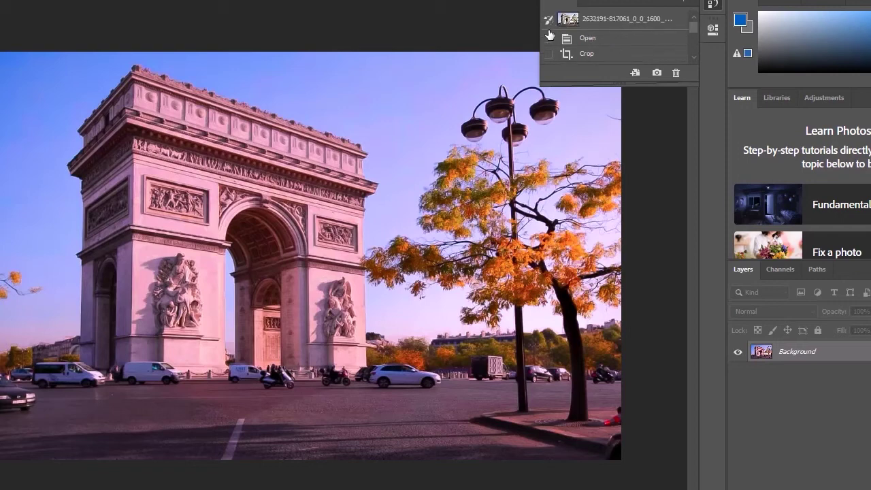
left_click(575, 28)
scroll(623, 53, "down", 2)
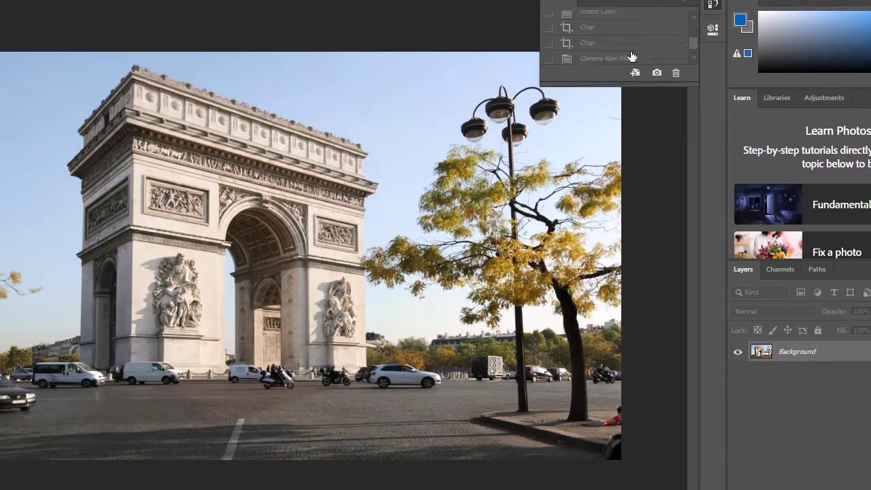
left_click(626, 57)
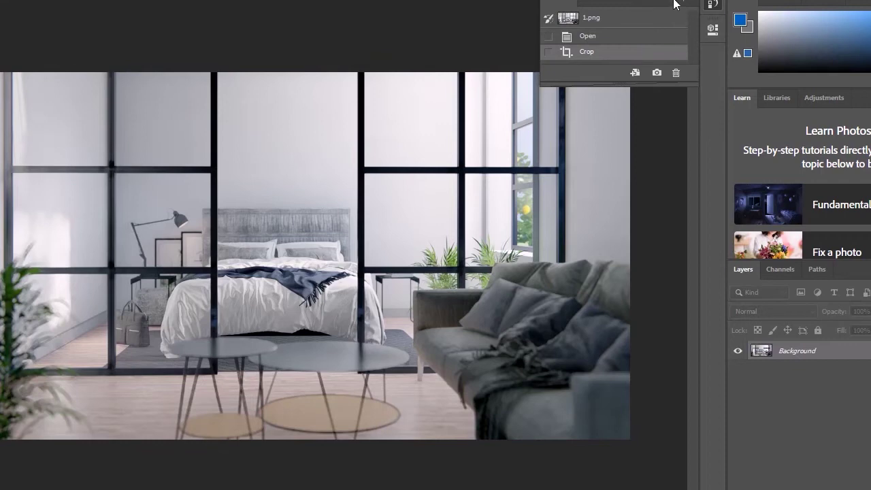
left_click(713, 4)
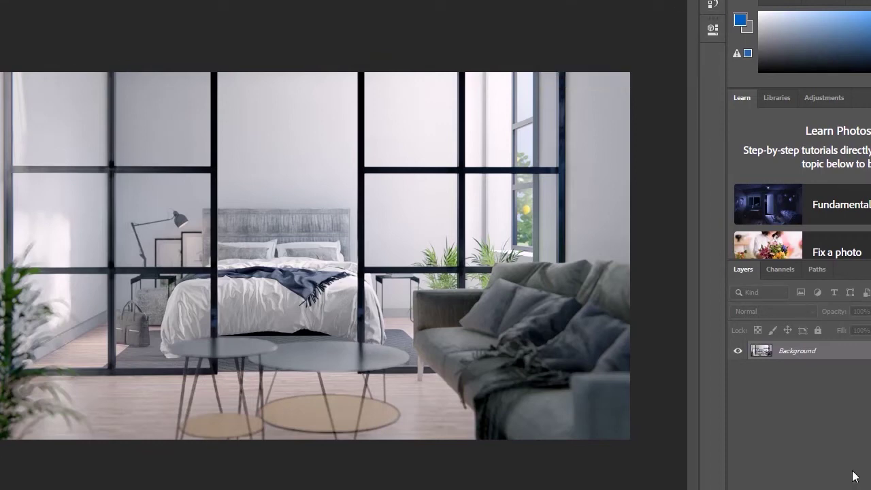
Step: Duplicate the bedroom background into Layer 1 and launch the Camera Raw Filter on it
key("ctrl+j")
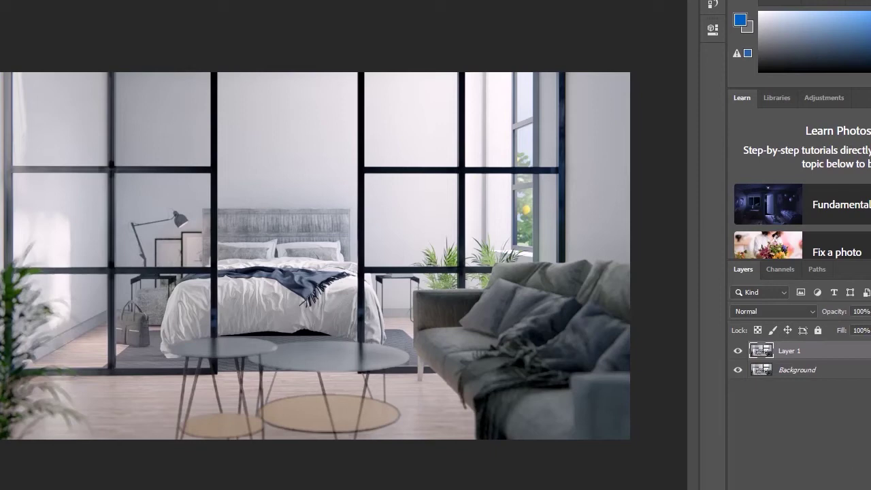
left_click(95, 0)
left_click(142, 27)
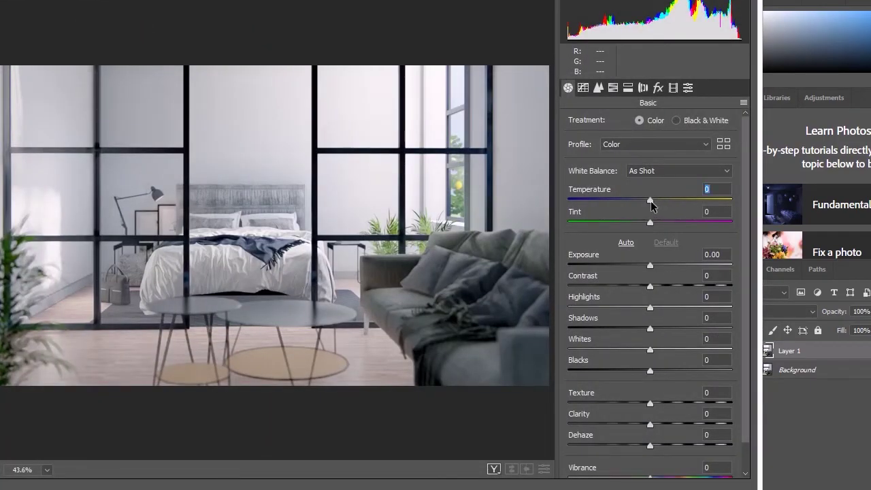
Step: Set Temperature -13, Tint +8, Contrast +17, Highlights +19, Shadows -18, Whites -51, Blacks -14
left_click_drag(650, 201, 658, 223)
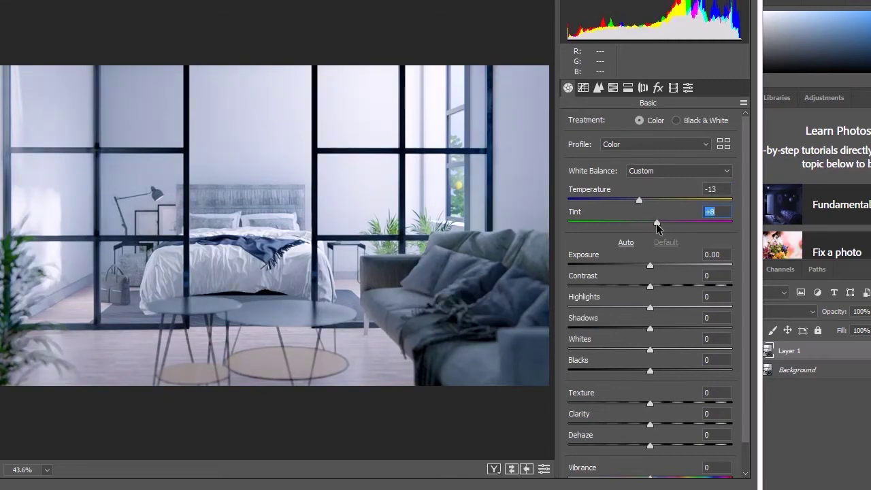
left_click_drag(650, 265, 648, 269)
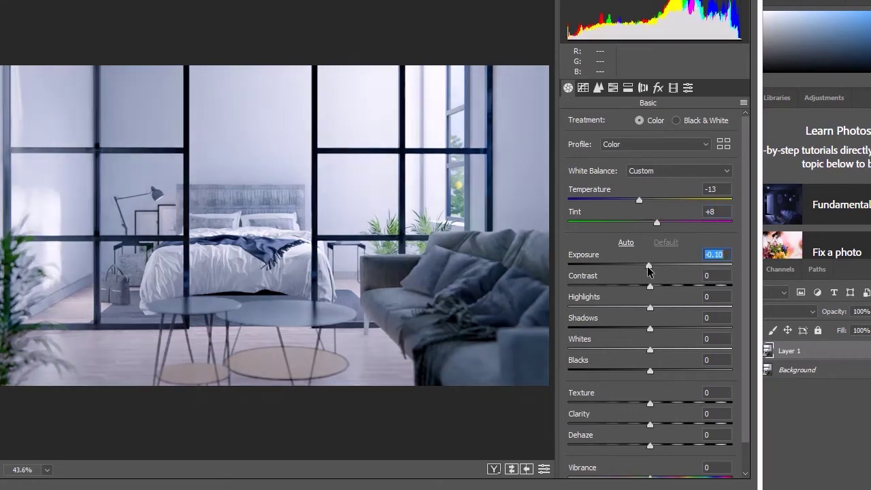
left_click_drag(651, 284, 635, 331)
left_click(650, 309)
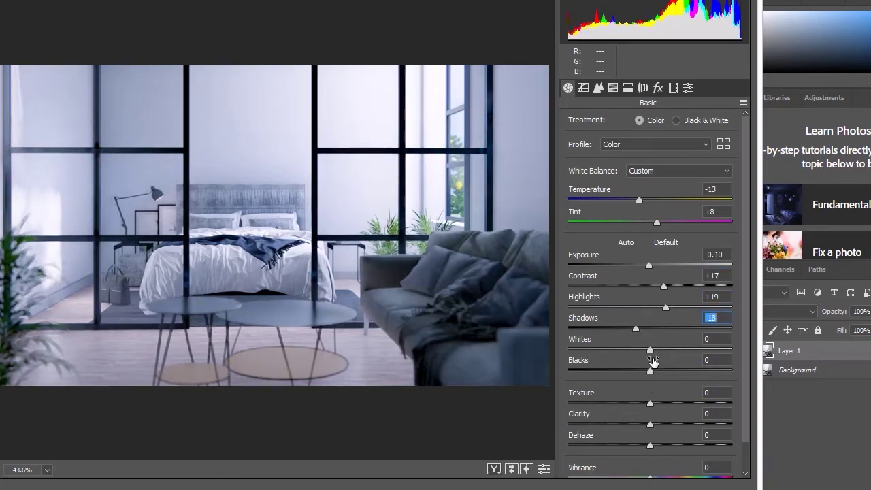
left_click_drag(650, 371, 657, 414)
Step: Lower Vibrance to -22 and raise the Detail sharpening amount to 55
scroll(653, 357, "down", 1)
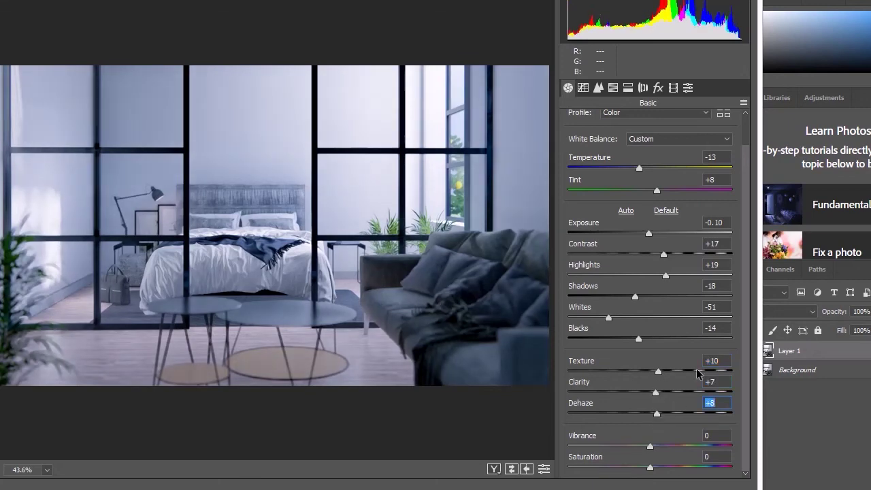
left_click_drag(651, 447, 659, 467)
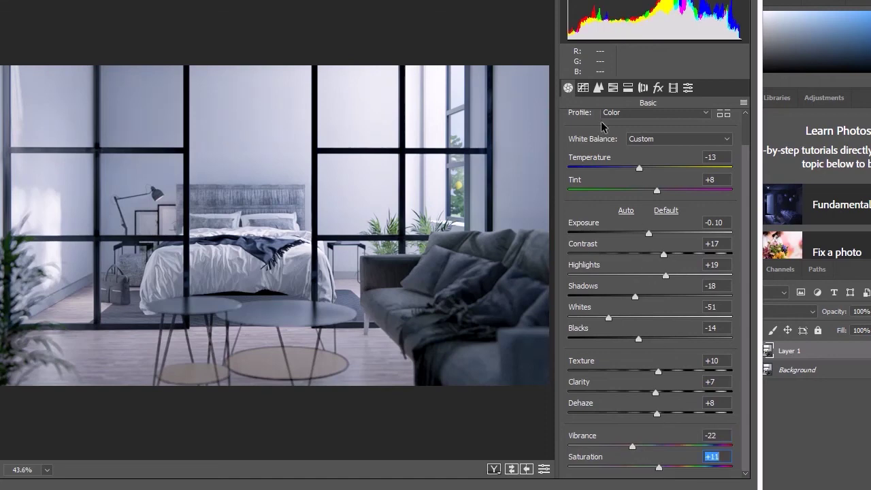
left_click(599, 87)
left_click_drag(588, 143, 631, 143)
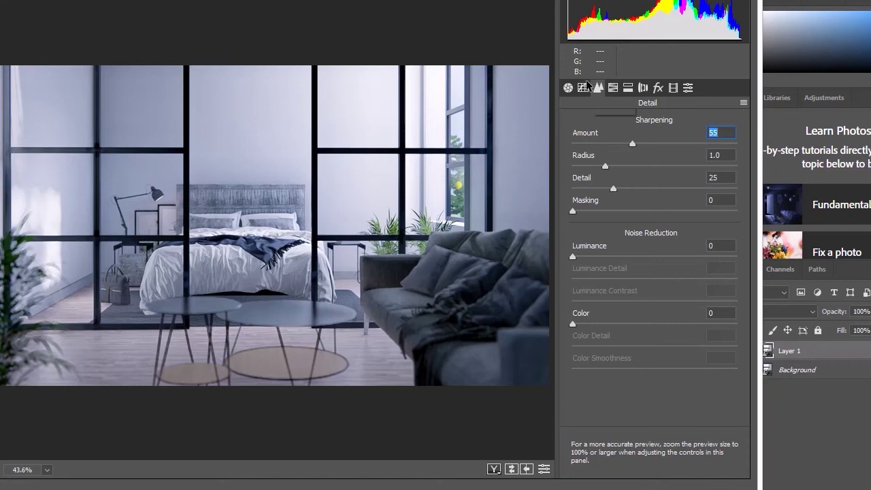
Step: Apply the Medium Contrast preset point curve to the bedroom layer
left_click(584, 87)
left_click(622, 150)
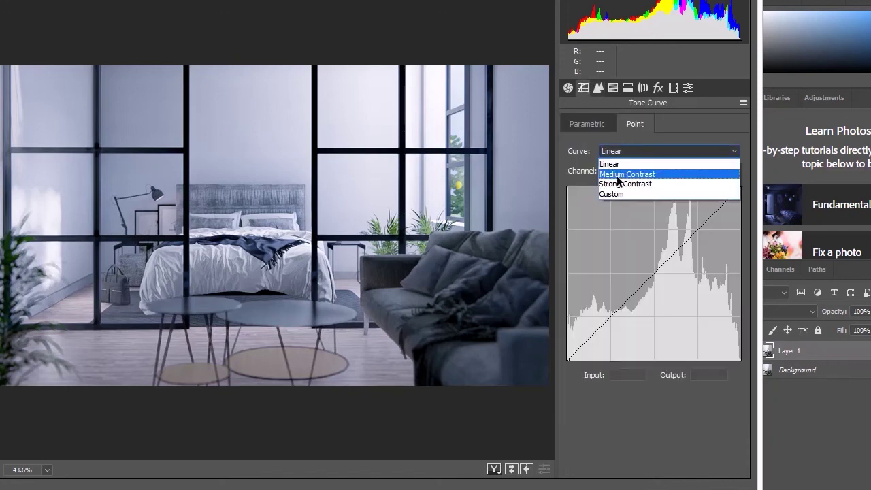
left_click(617, 174)
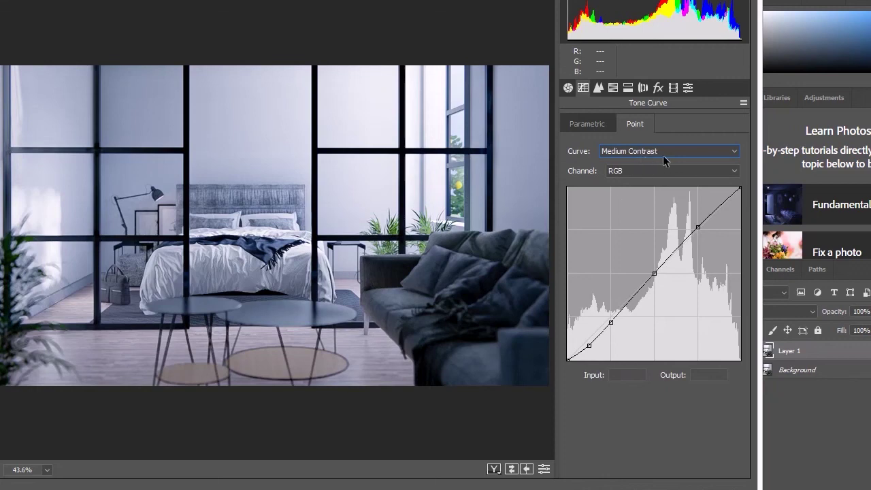
left_click(613, 87)
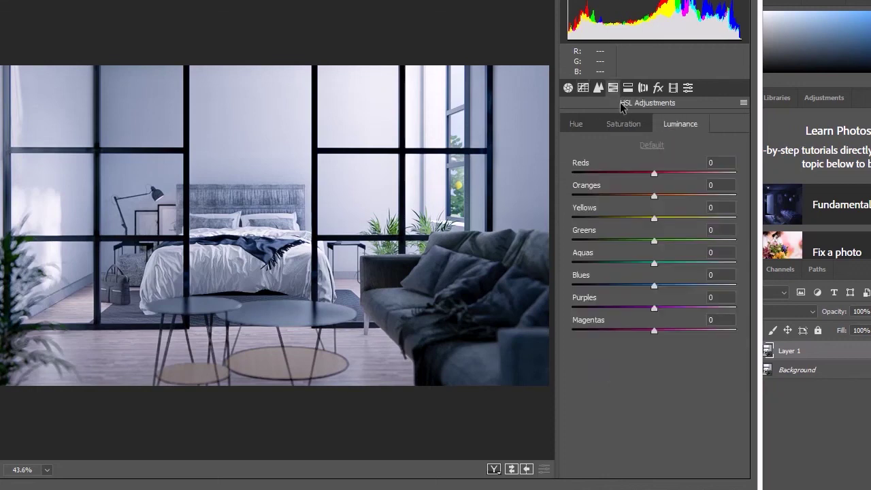
left_click(653, 176)
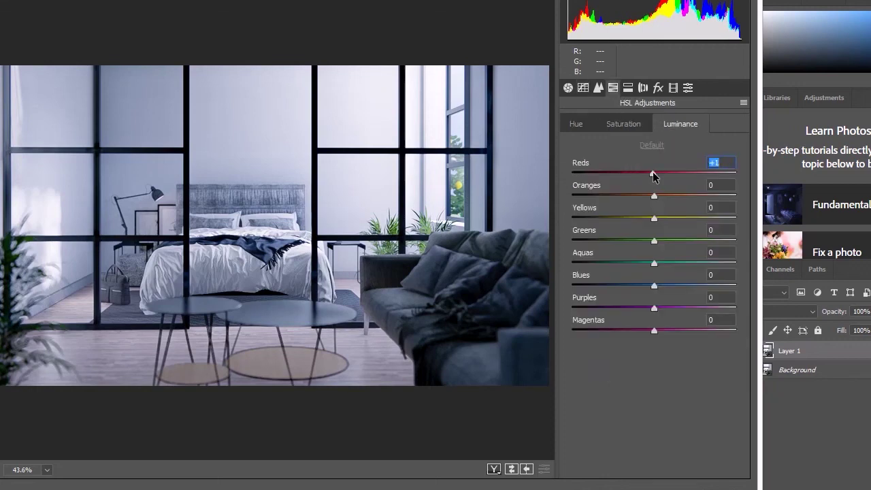